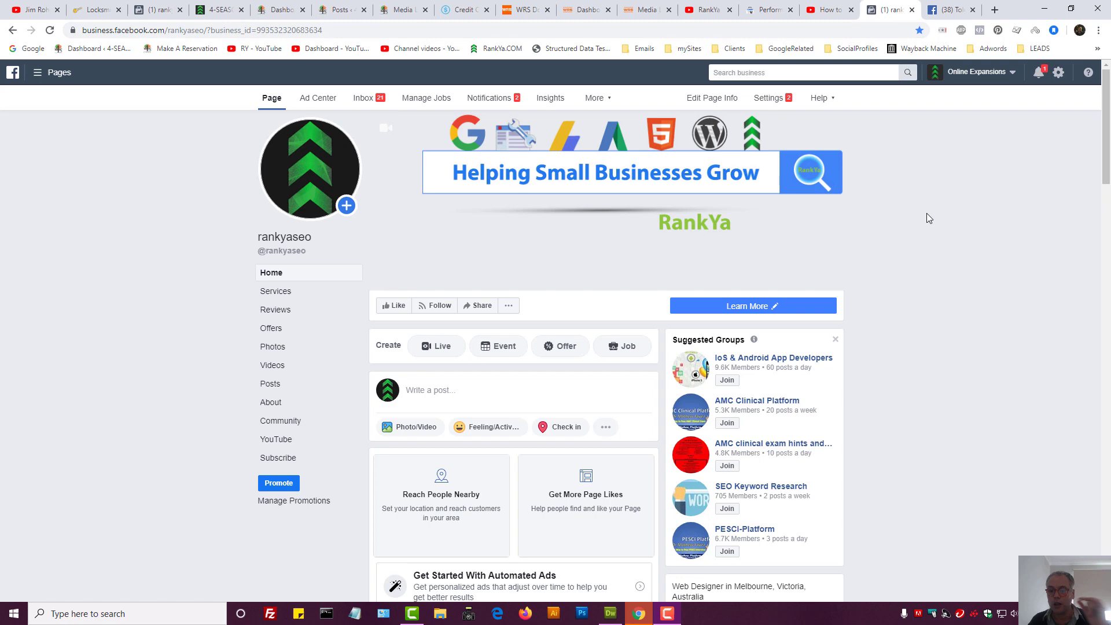
Switch from the rankyaseo Page to the personal Facebook profile tab.
left_click(949, 10)
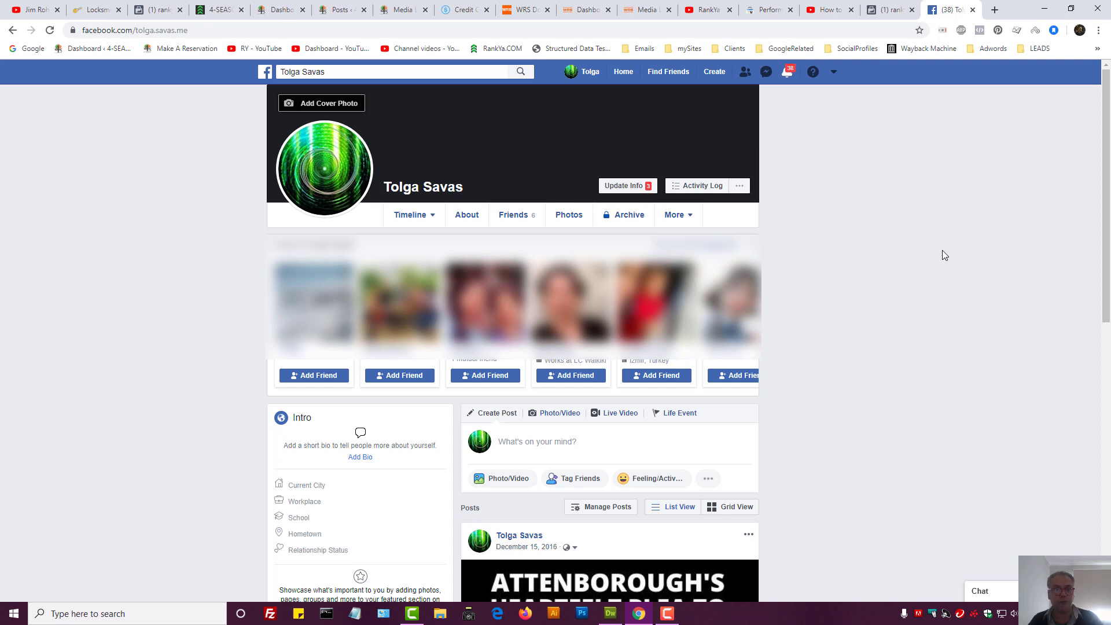
Open the personal account's Manage Blocking settings via the account menu's Settings.
left_click(833, 72)
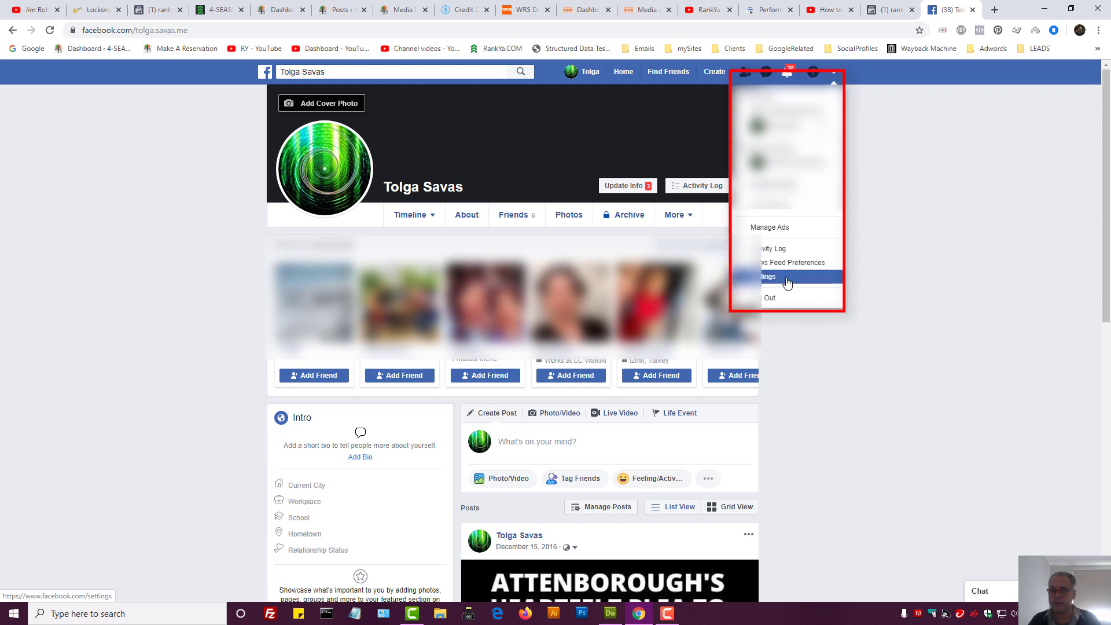
left_click(772, 276)
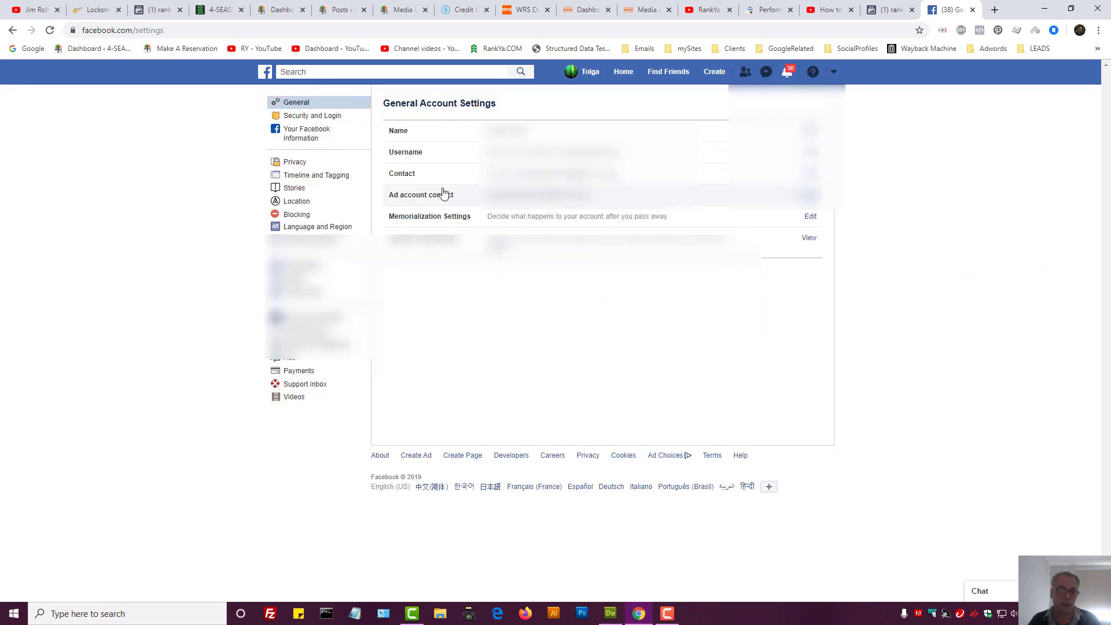
left_click(296, 215)
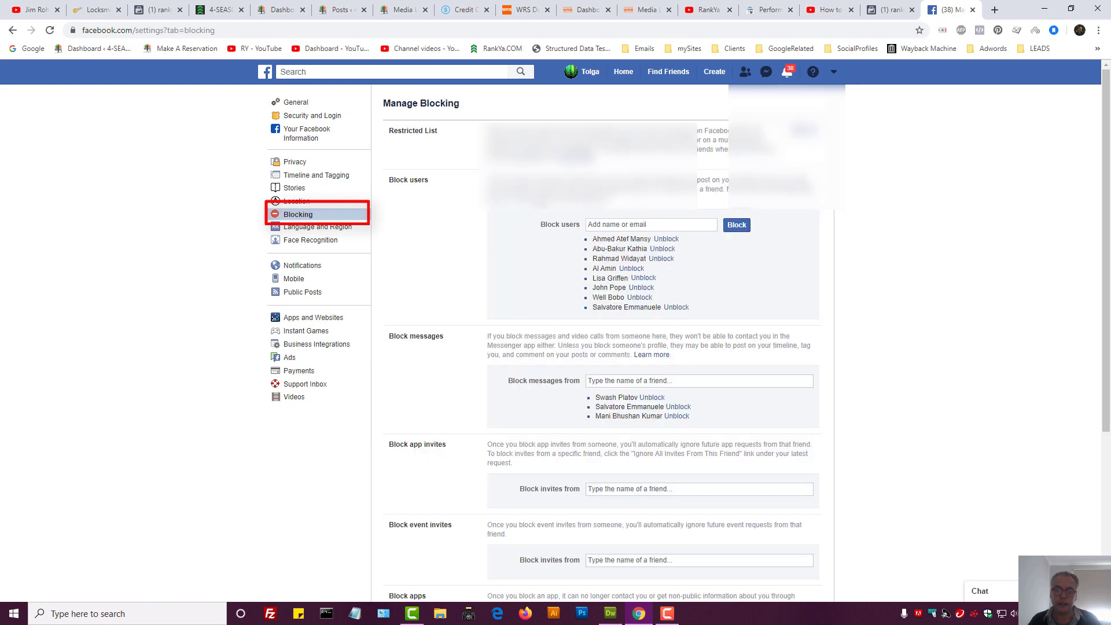
left_click(607, 227)
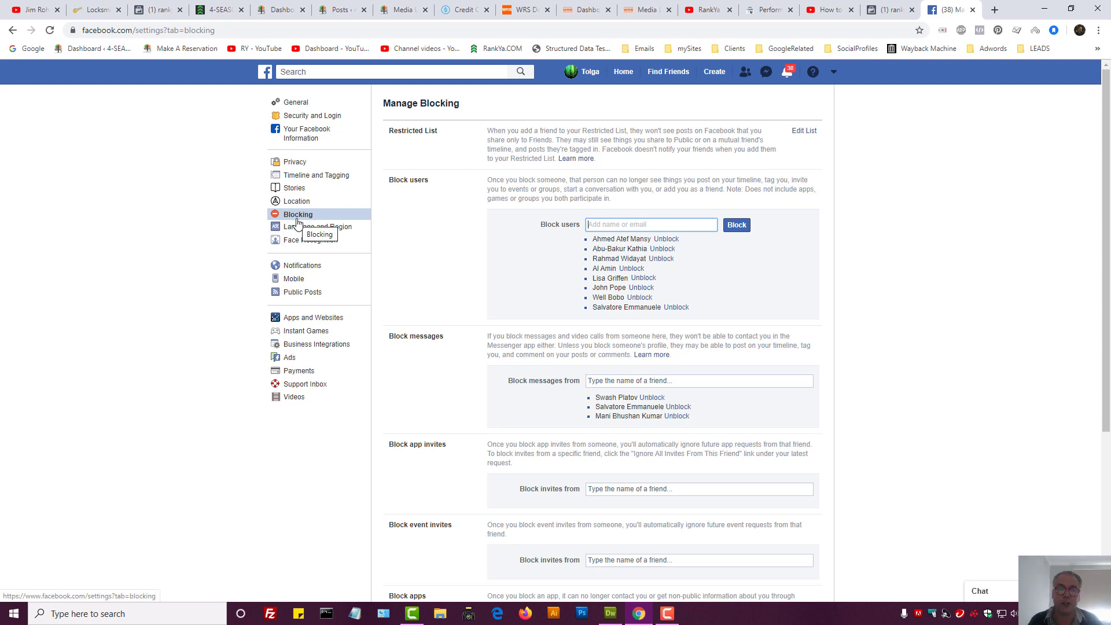
triple_click(417, 128)
left_click(534, 129)
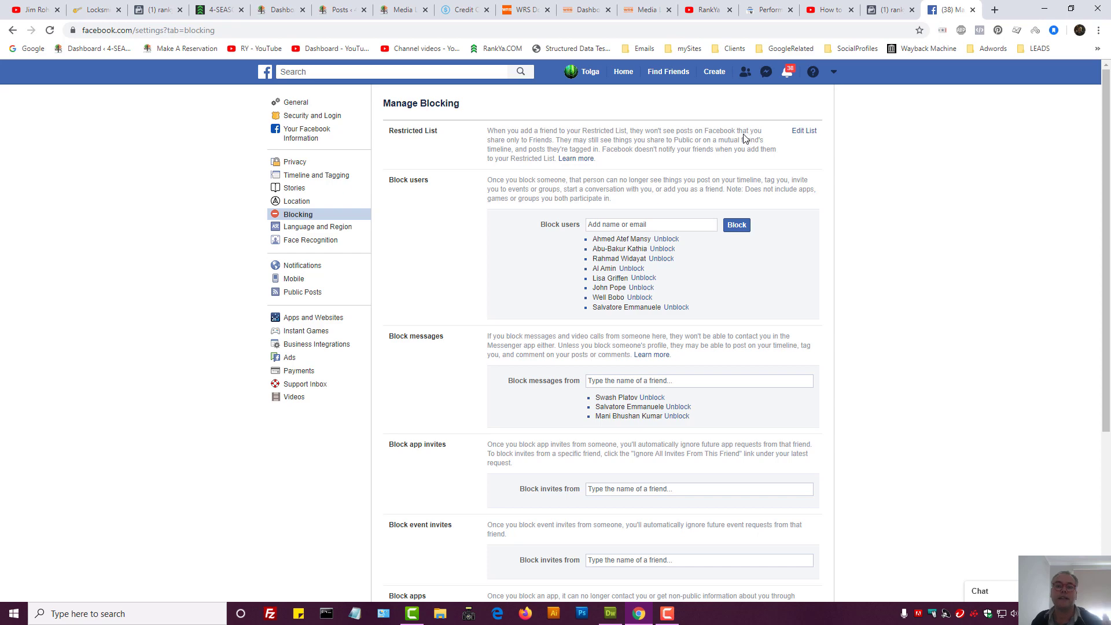
Go back to the rankyaseo business page tab and scroll down through its posts.
left_click(902, 10)
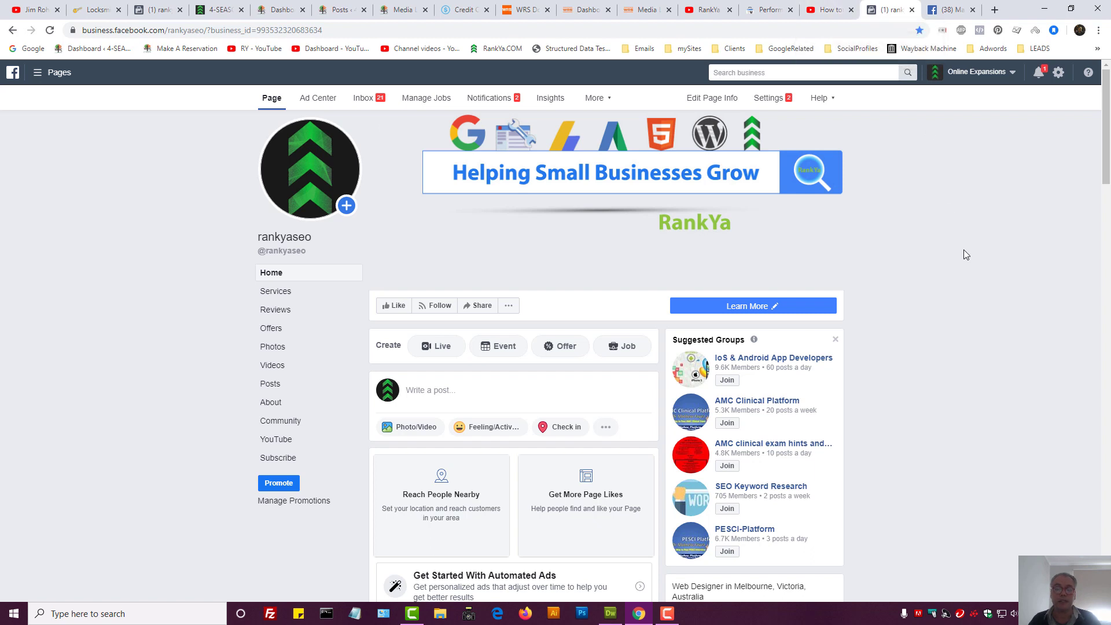
scroll(964, 251, "down", 1)
scroll(964, 255, "down", 1)
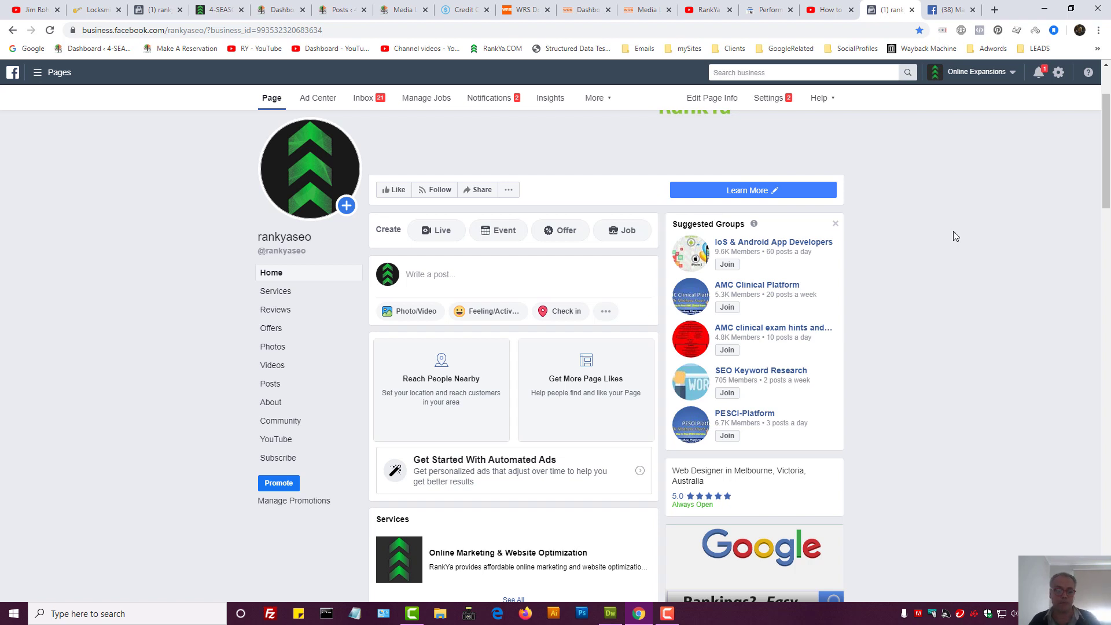
Scroll down to the Featured snippets post and open the visitor comment's options menu.
scroll(954, 236, "down", 9)
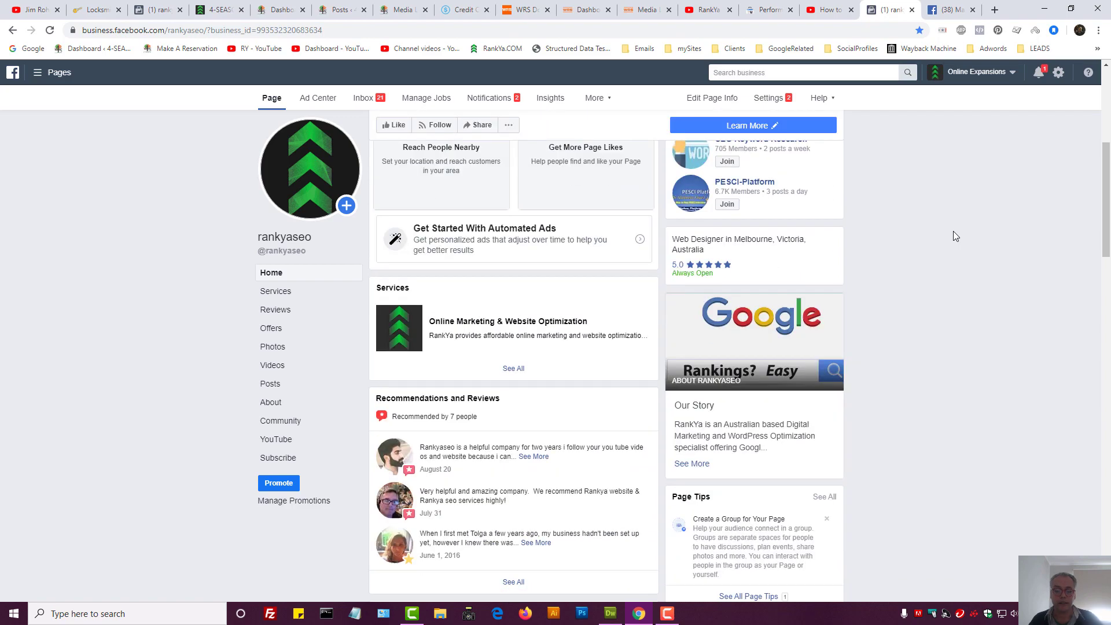
scroll(954, 236, "down", 15)
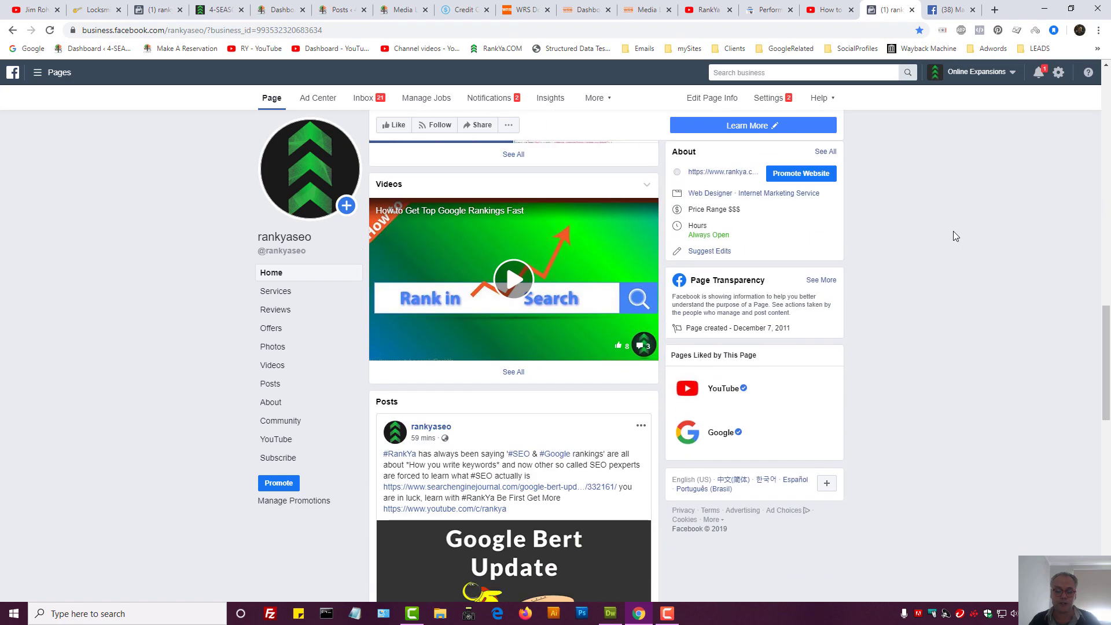
scroll(955, 236, "down", 3)
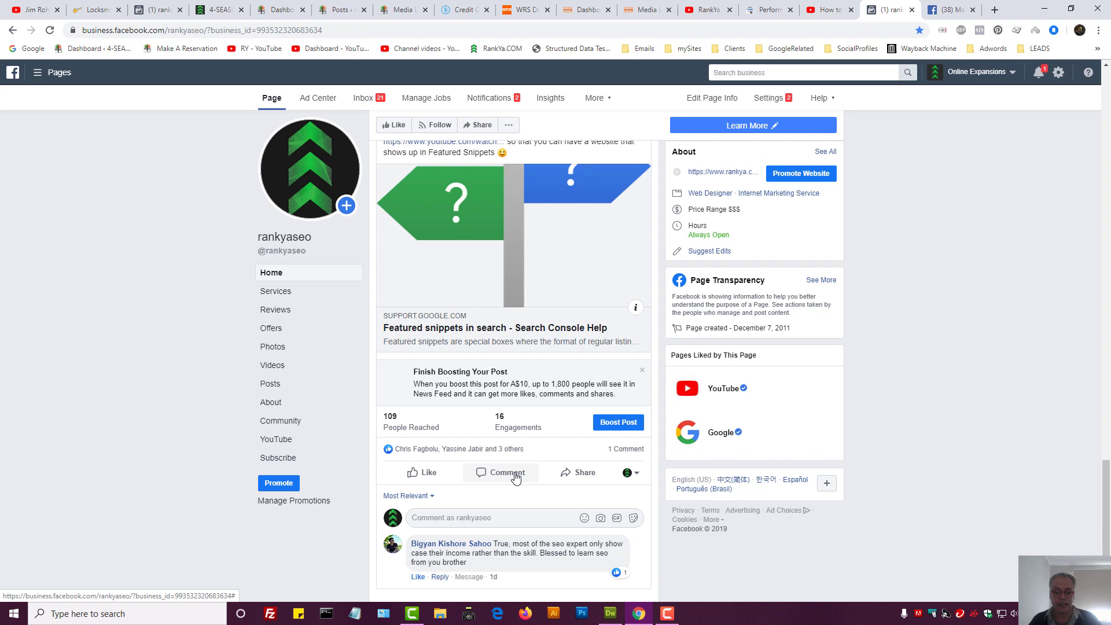
scroll(515, 474, "down", 1)
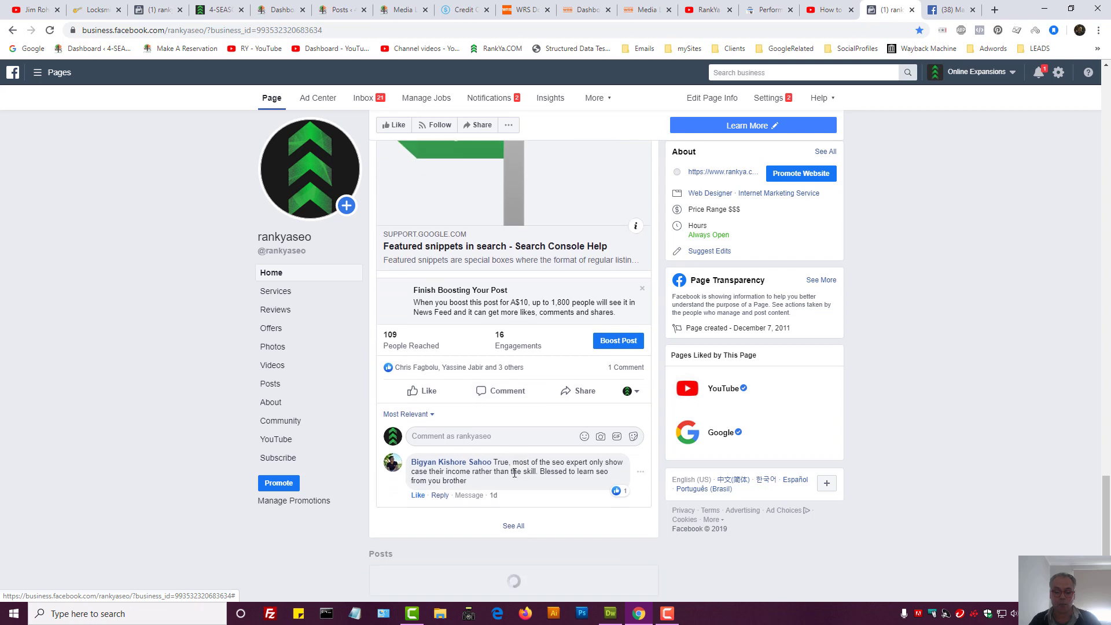
left_click(640, 476)
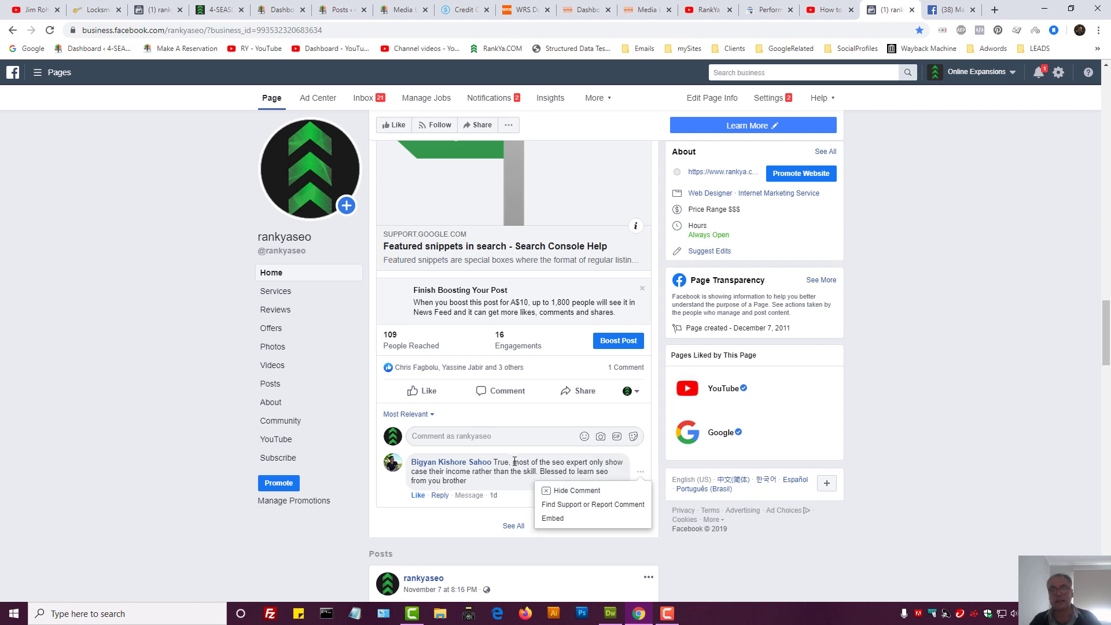
Hide the visitor's comment on the Featured snippets post, then unhide it.
left_click(576, 492)
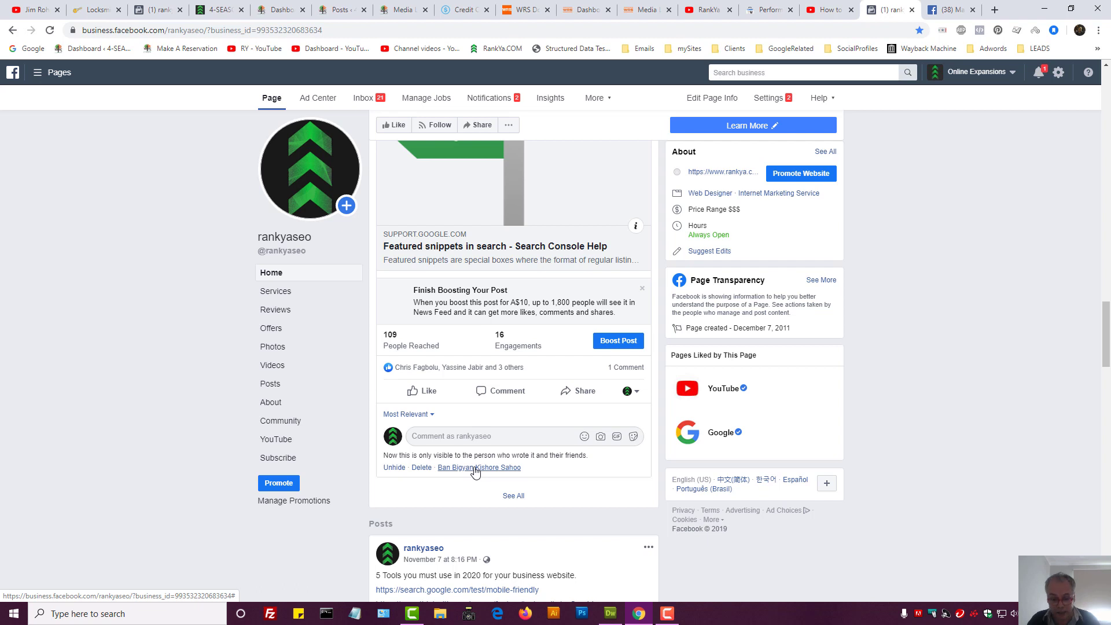
left_click(393, 468)
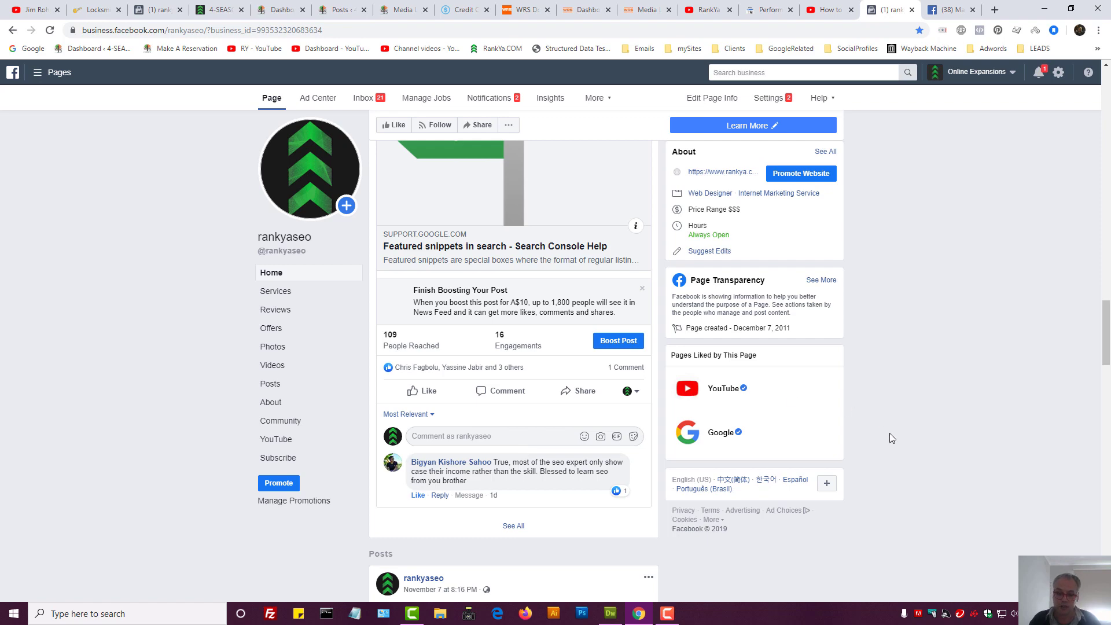
Scroll back to the top and open the rankyaseo Page's Settings.
scroll(889, 434, "up", 2)
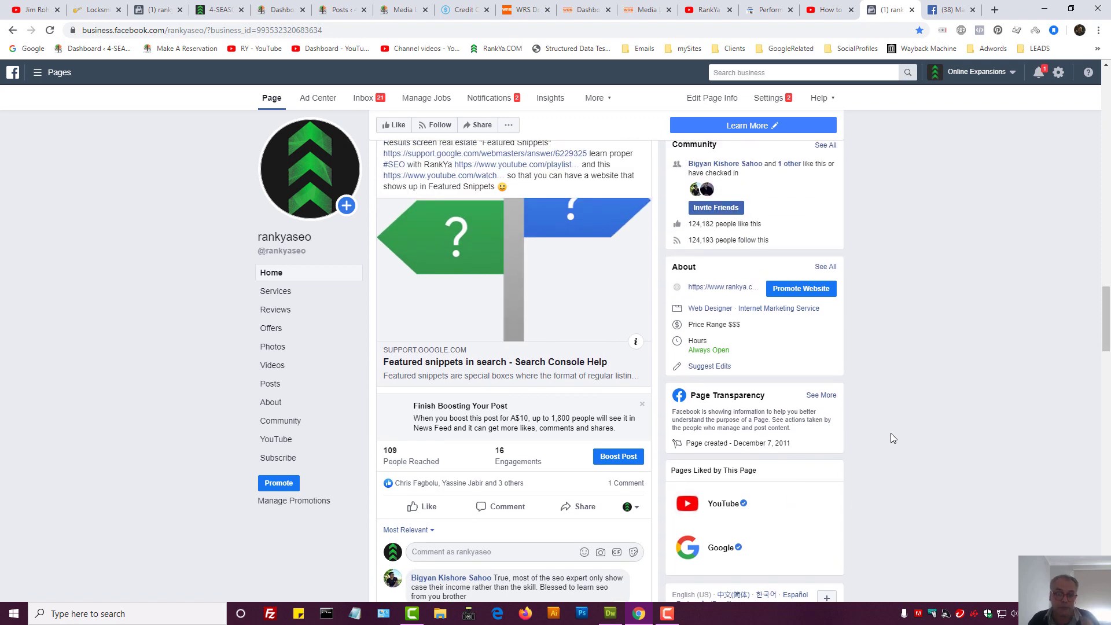
scroll(890, 424, "up", 10)
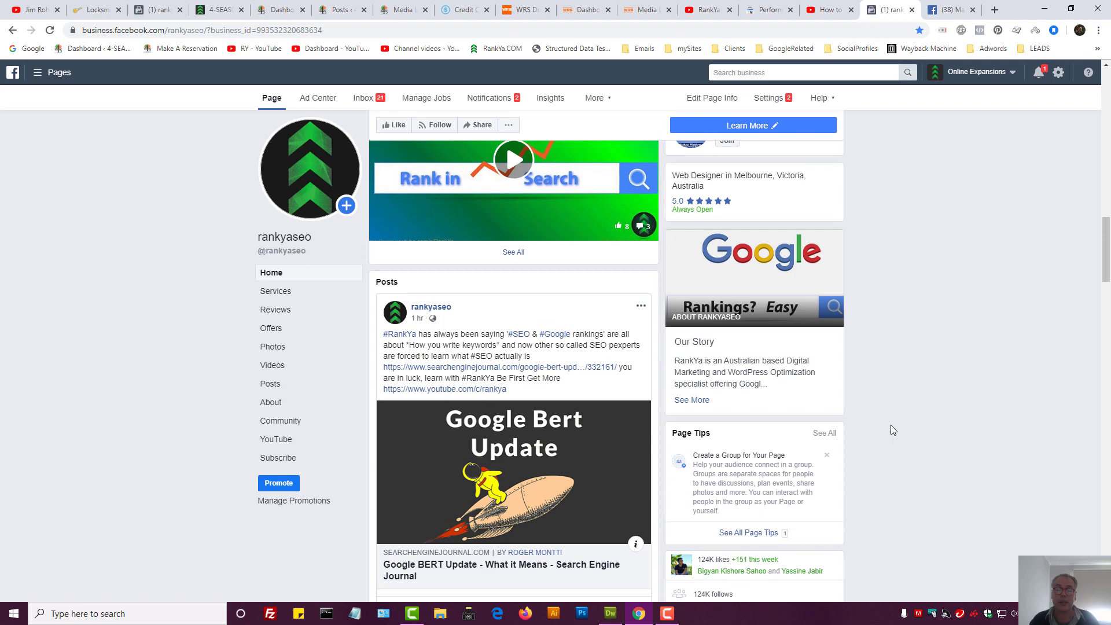
left_click(769, 101)
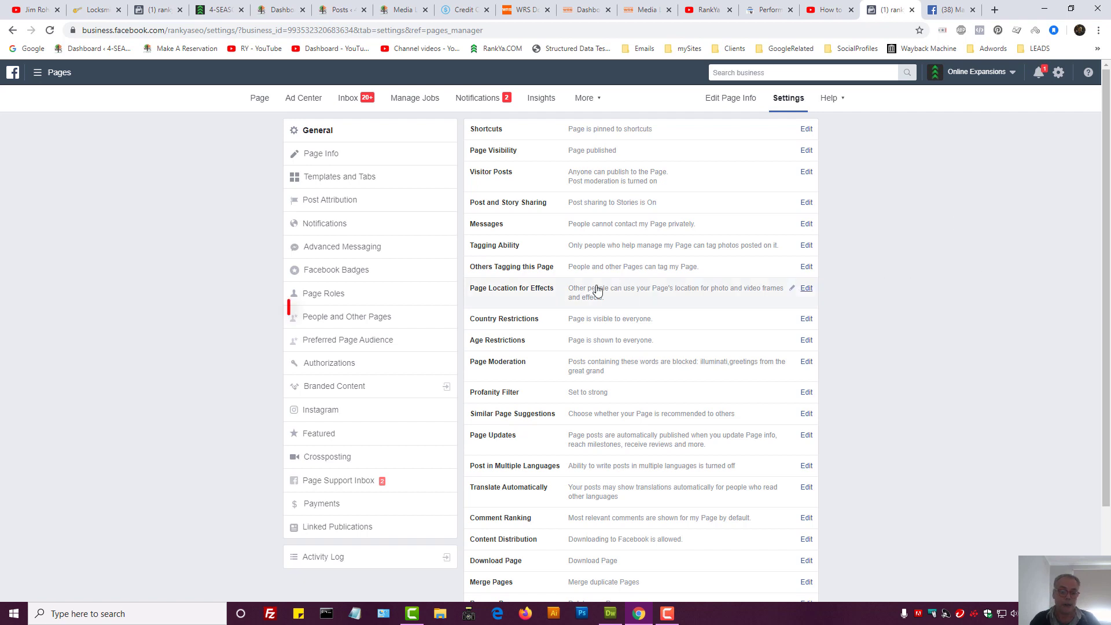
Show People and Other Pages, view the most recent liker's profile, then return to the list.
left_click(336, 322)
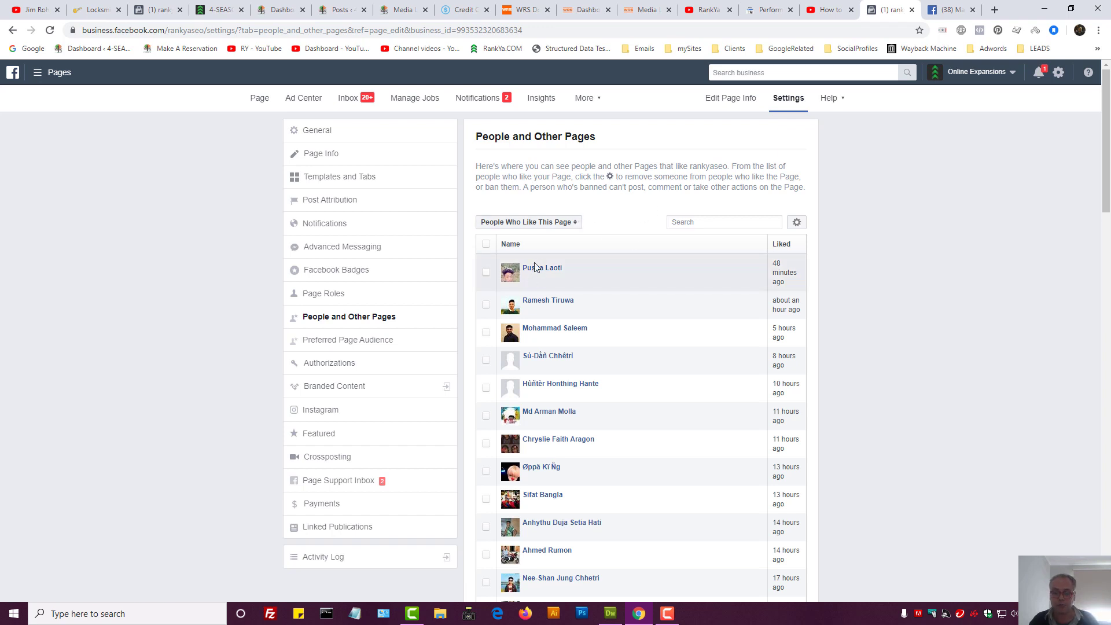
mouse_move(533, 277)
left_click(604, 231)
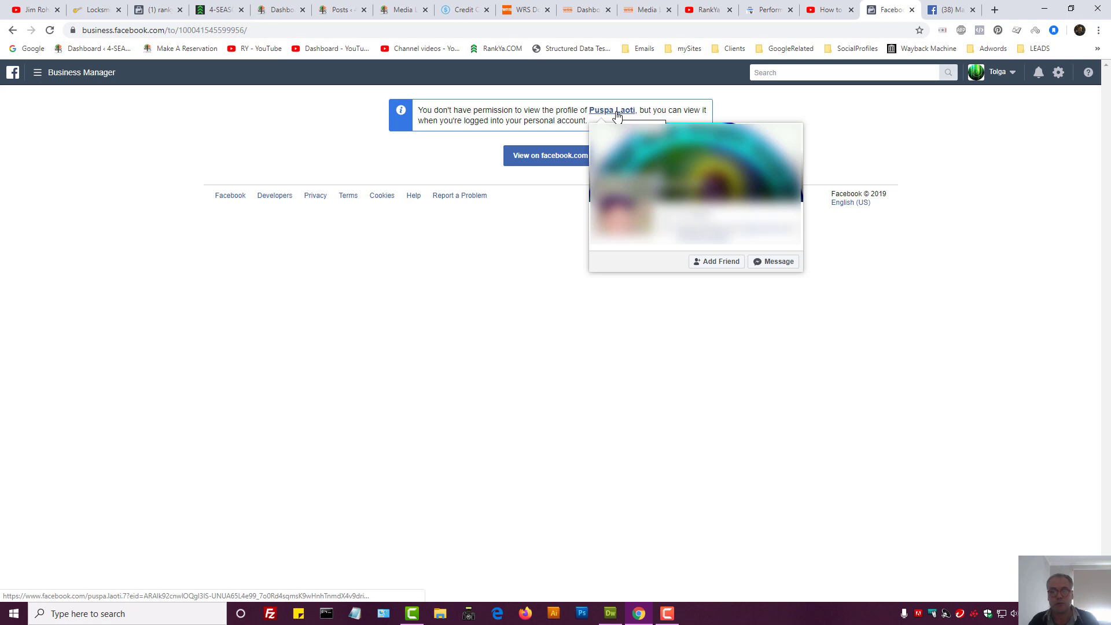
left_click(15, 32)
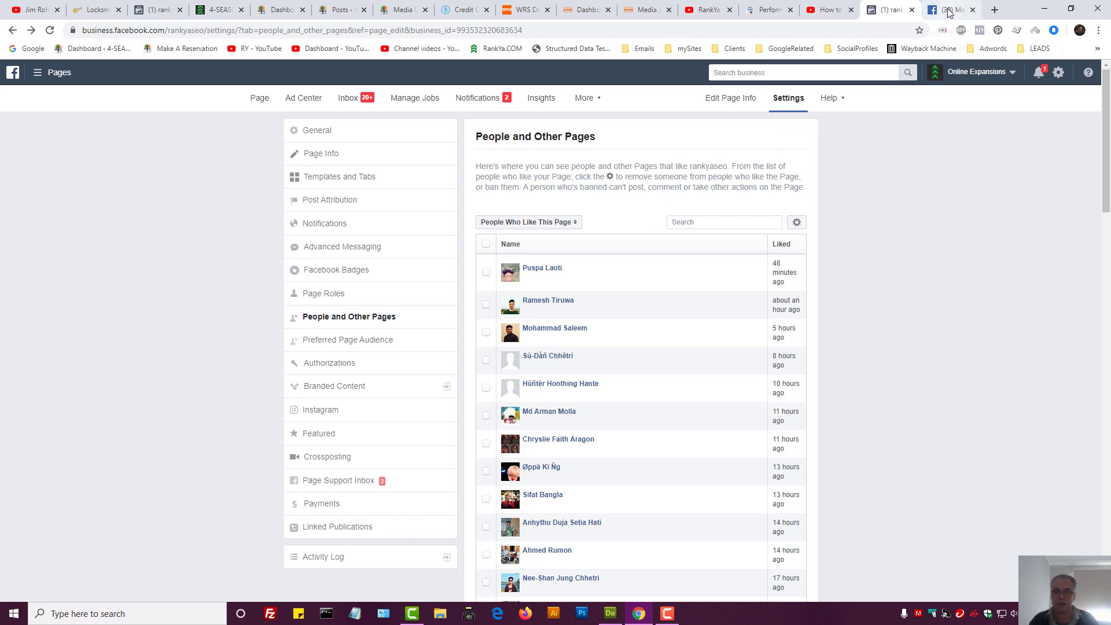
Check the personal blocking settings and profile, then return to the Page settings tab.
mouse_move(541, 273)
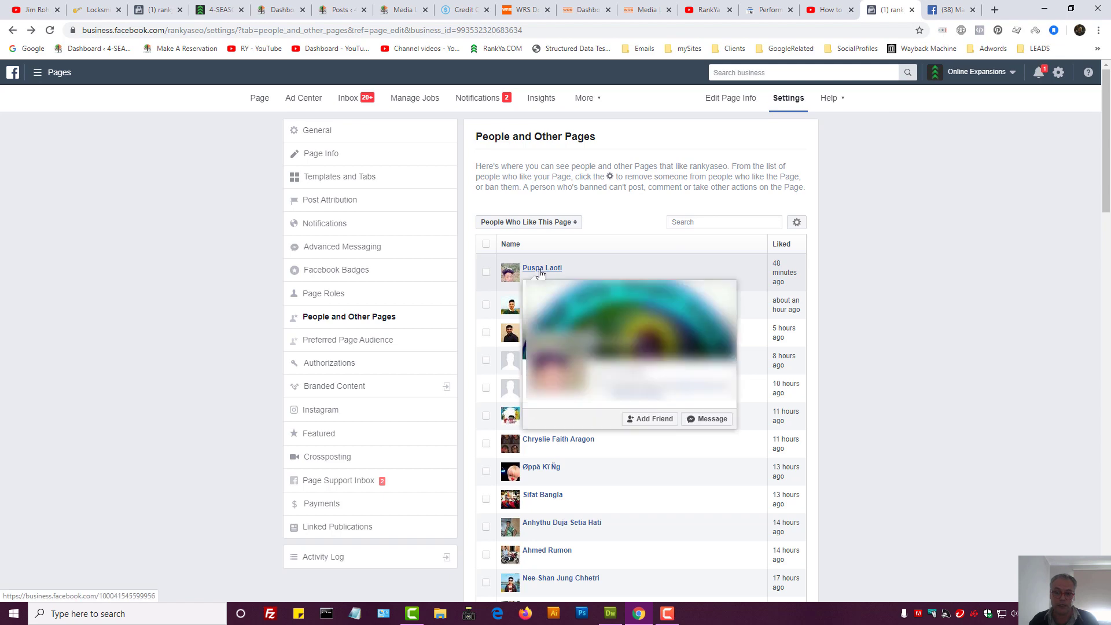
left_click(945, 9)
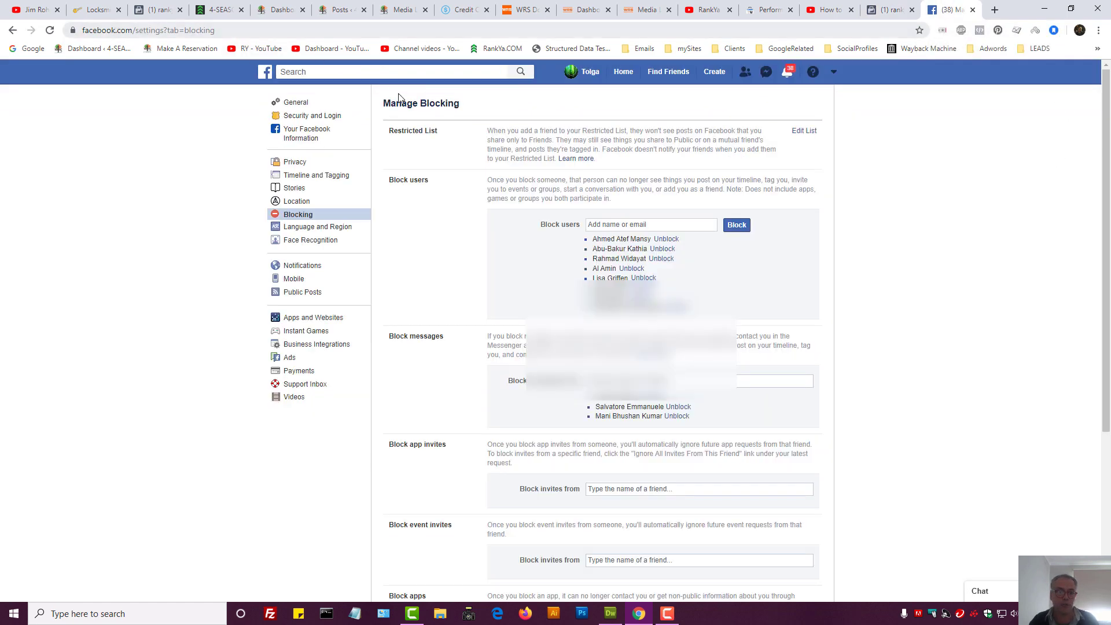
left_click(584, 71, "ctrl+shift")
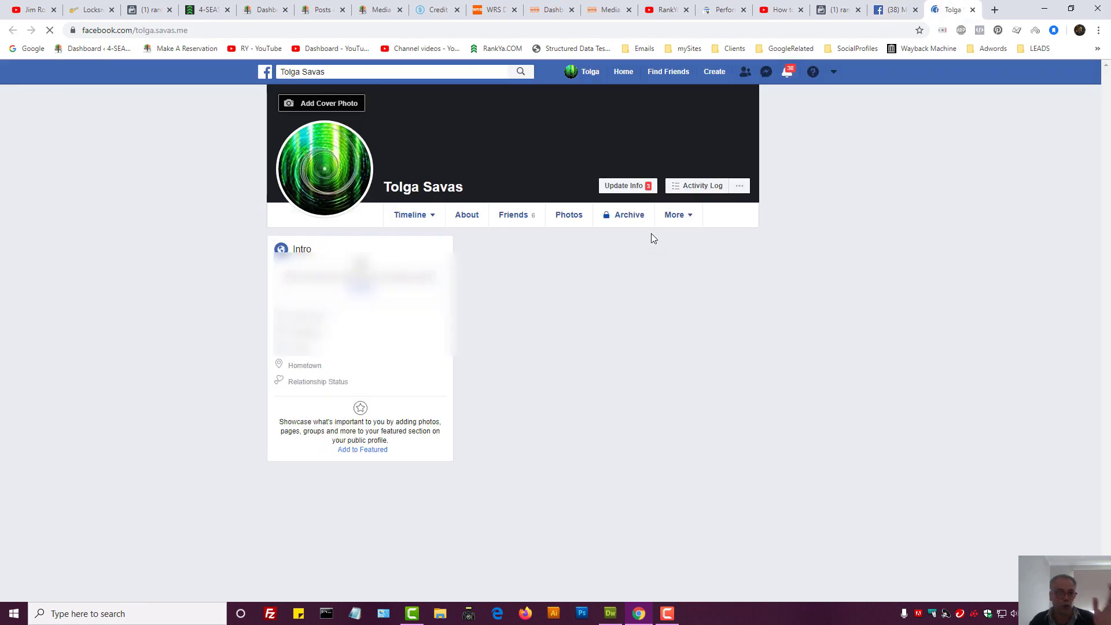
left_click(837, 10)
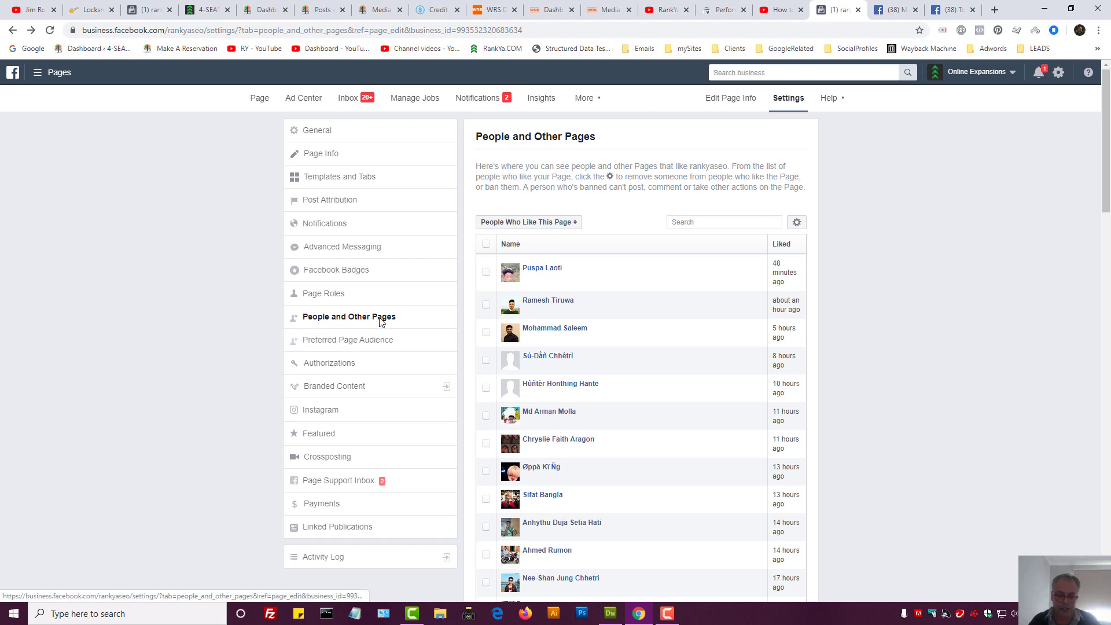
Switch the list to Banned People and Pages and scroll down to its oldest entries.
left_click(575, 223)
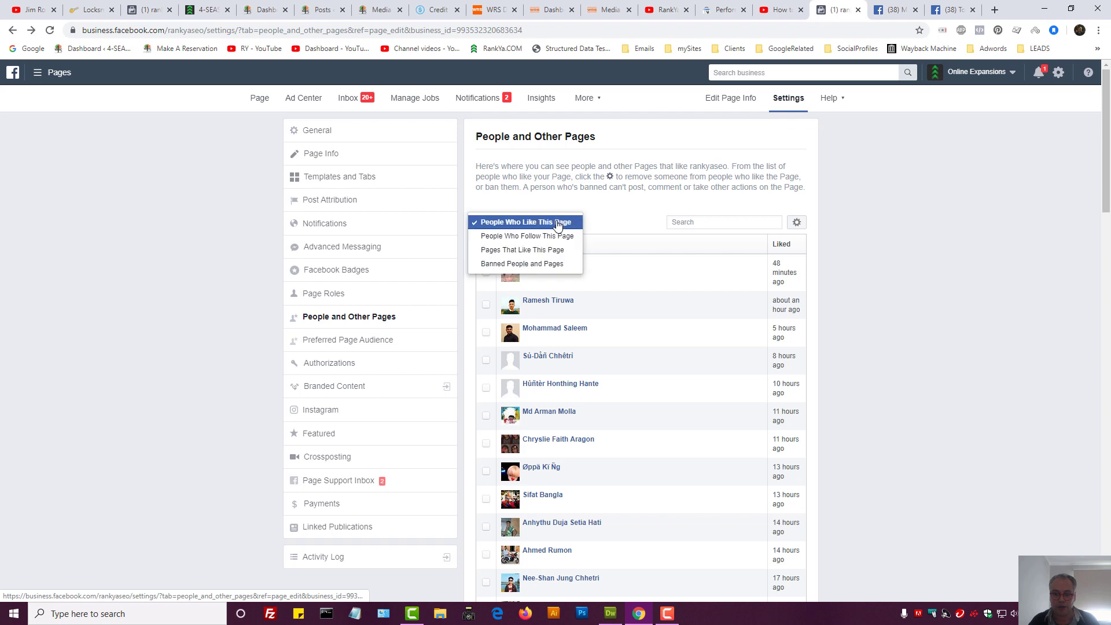
left_click(536, 265)
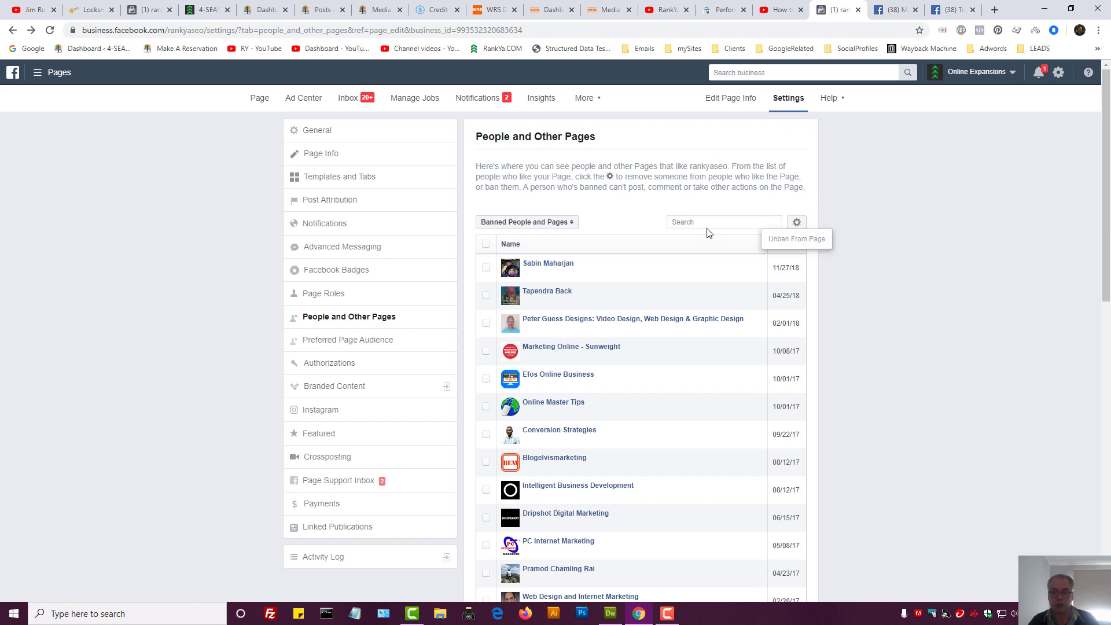
left_click(486, 267)
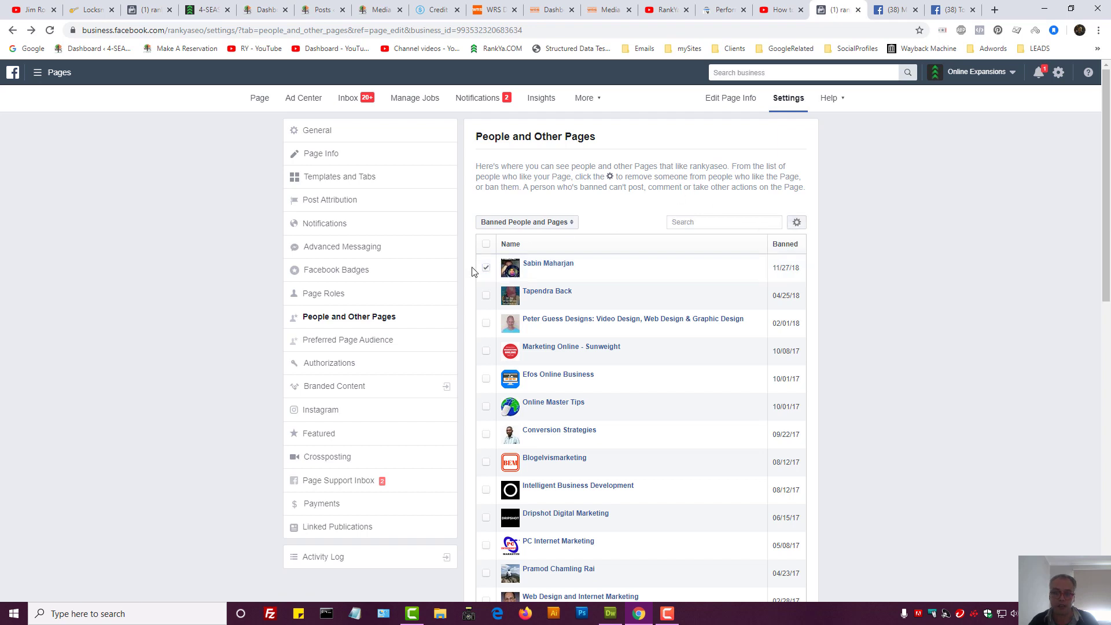
left_click(486, 267)
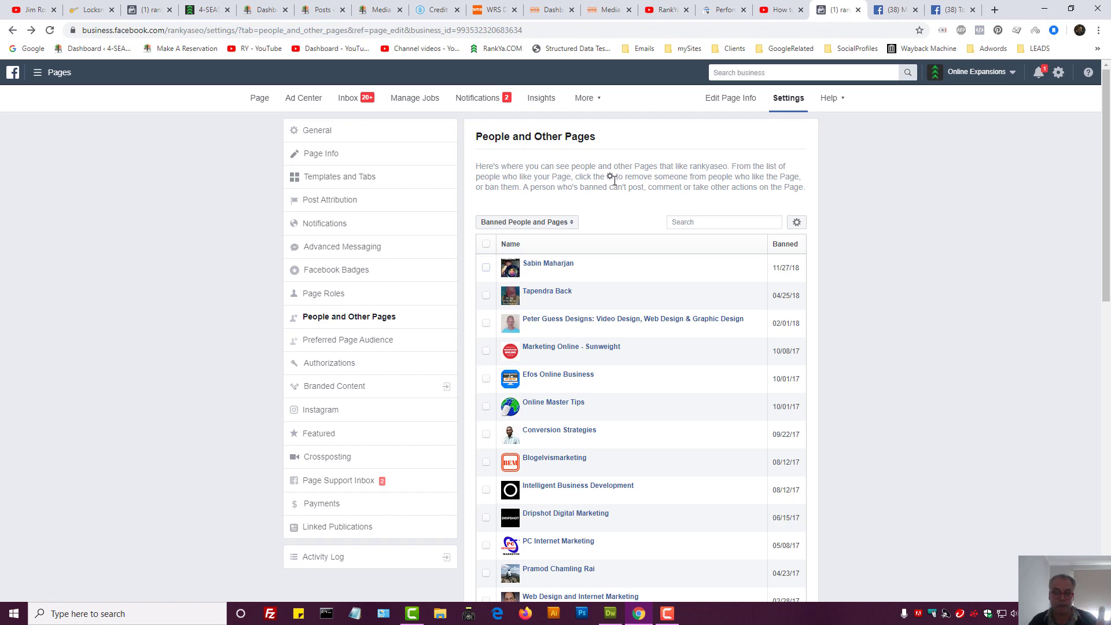
scroll(903, 322, "down", 7)
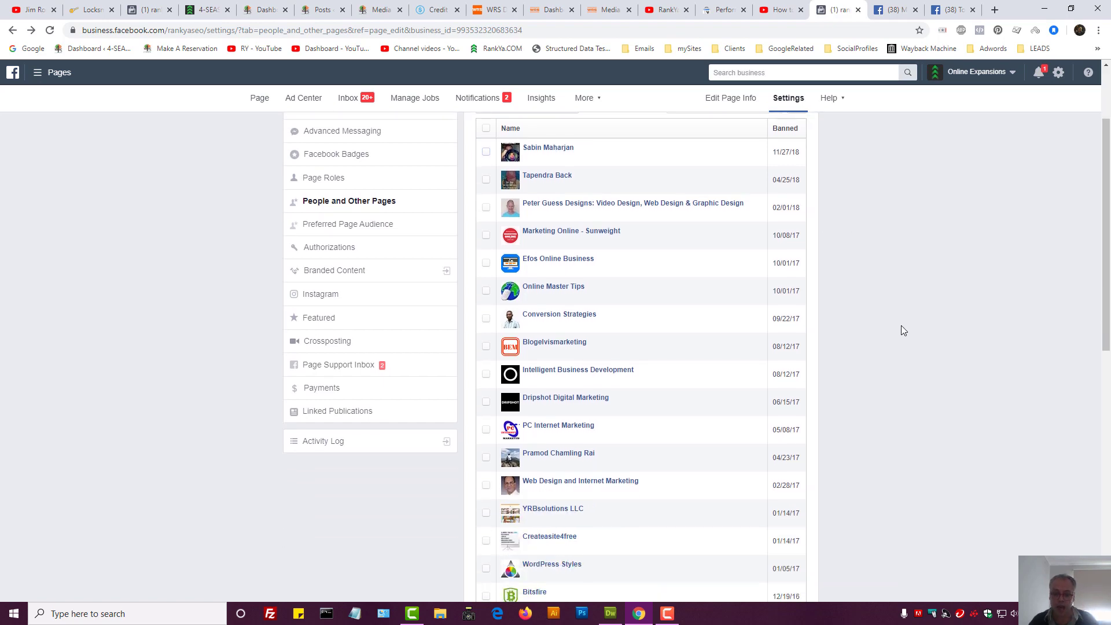
scroll(900, 325, "down", 5)
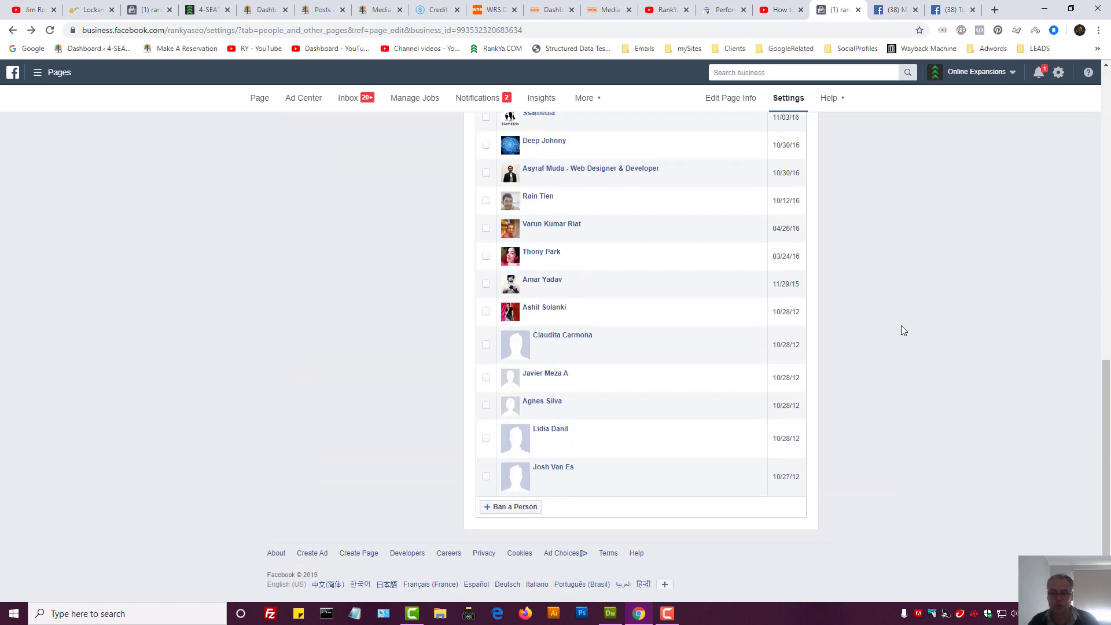
In Ban a Person, type the start of a friend's name, pick the suggestion, and save.
left_click(507, 511)
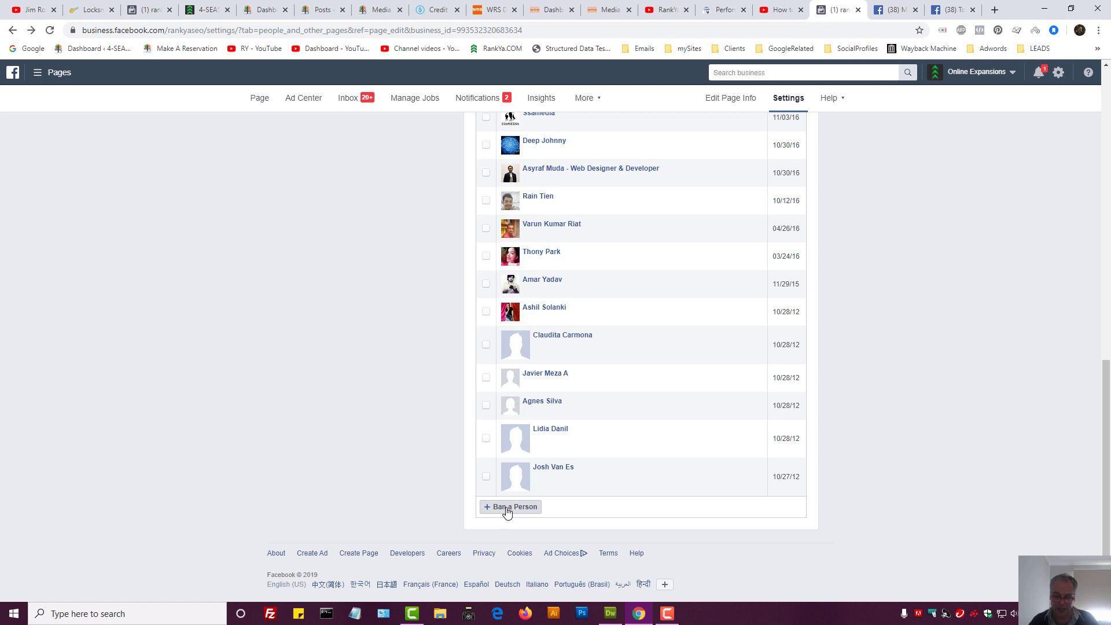
scroll(637, 407, "down", 2)
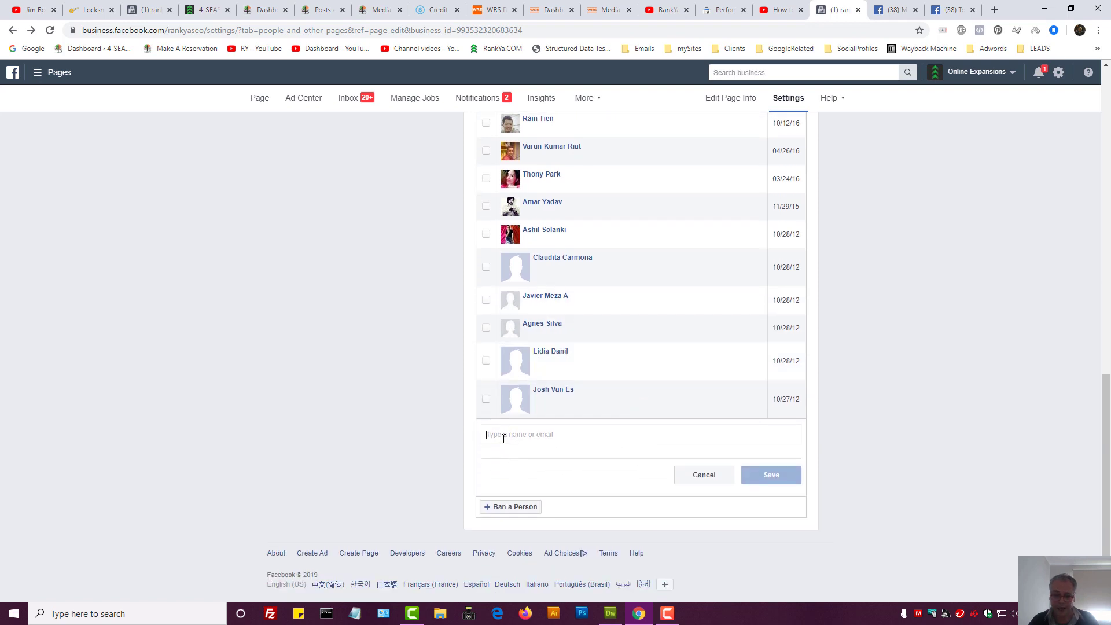
left_click(503, 438)
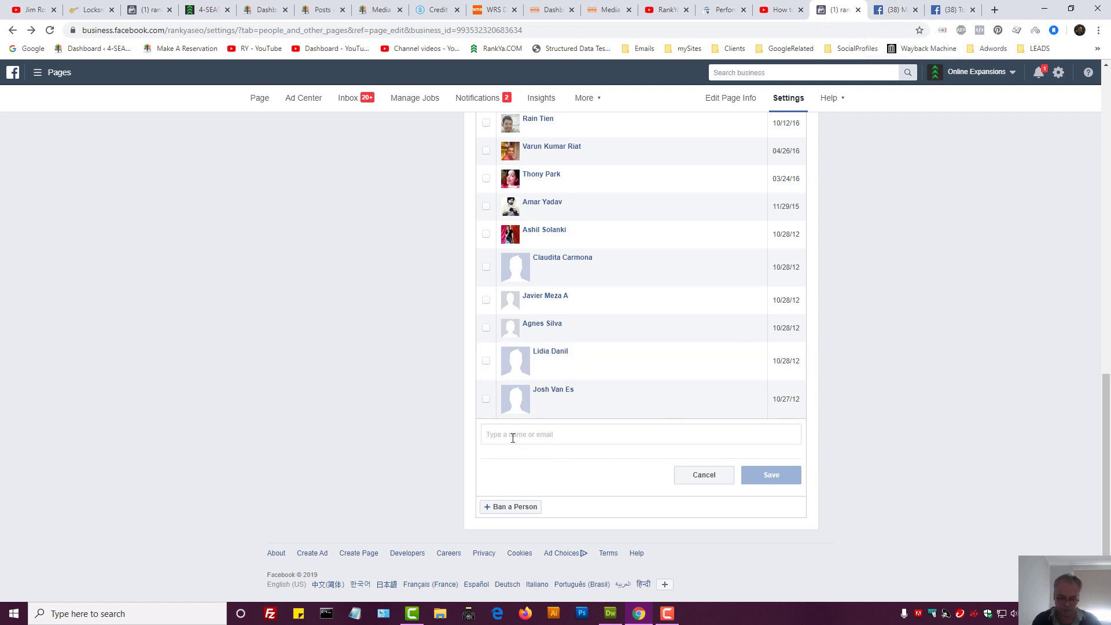
type("Big")
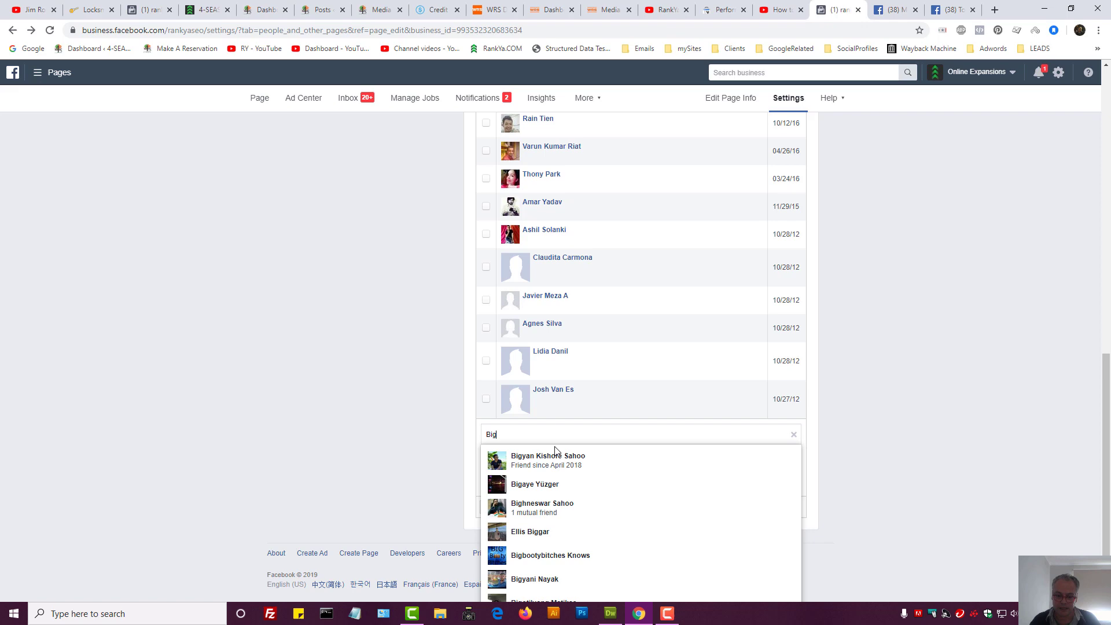
left_click(536, 462)
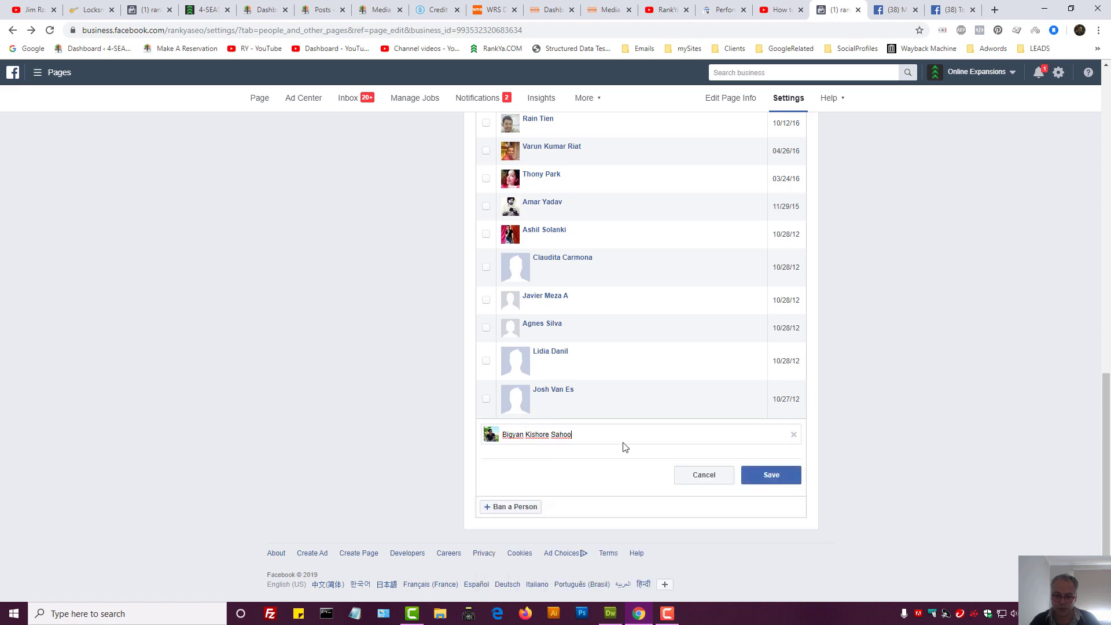
left_click(771, 476)
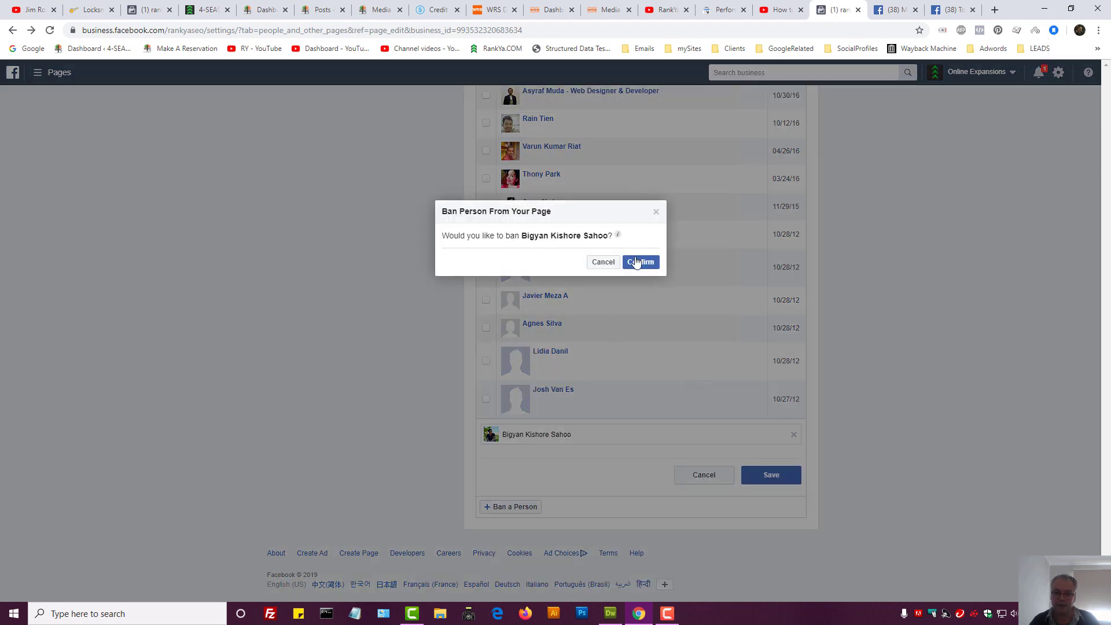
Confirm the ban in the Ban Person dialog and review the 'has been banned' message.
left_click_drag(473, 236, 548, 236)
left_click(567, 235)
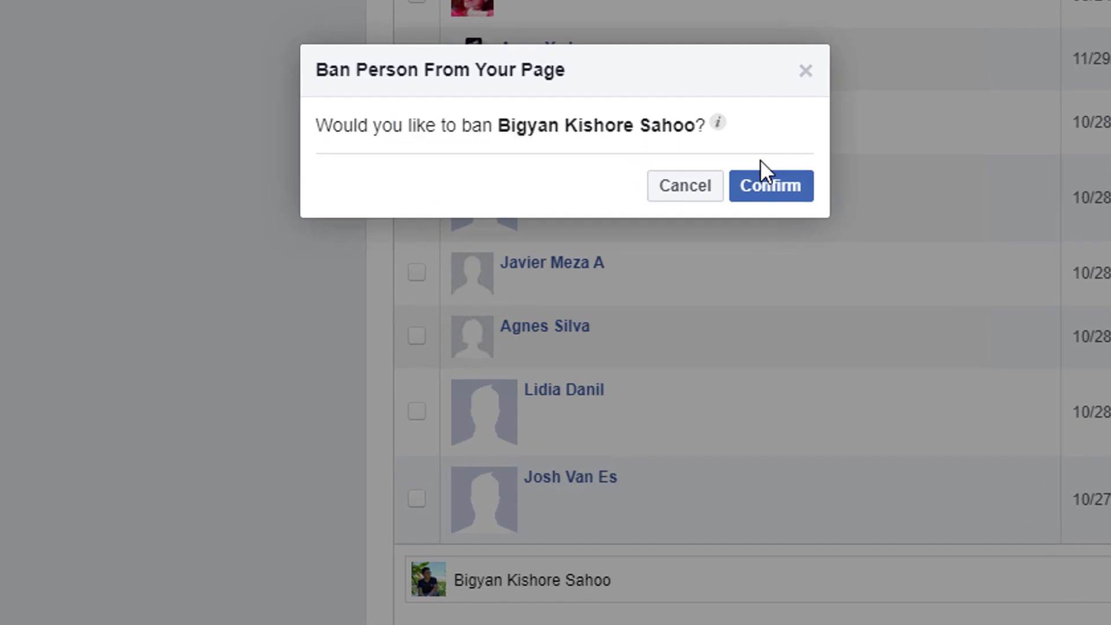
mouse_move(723, 123)
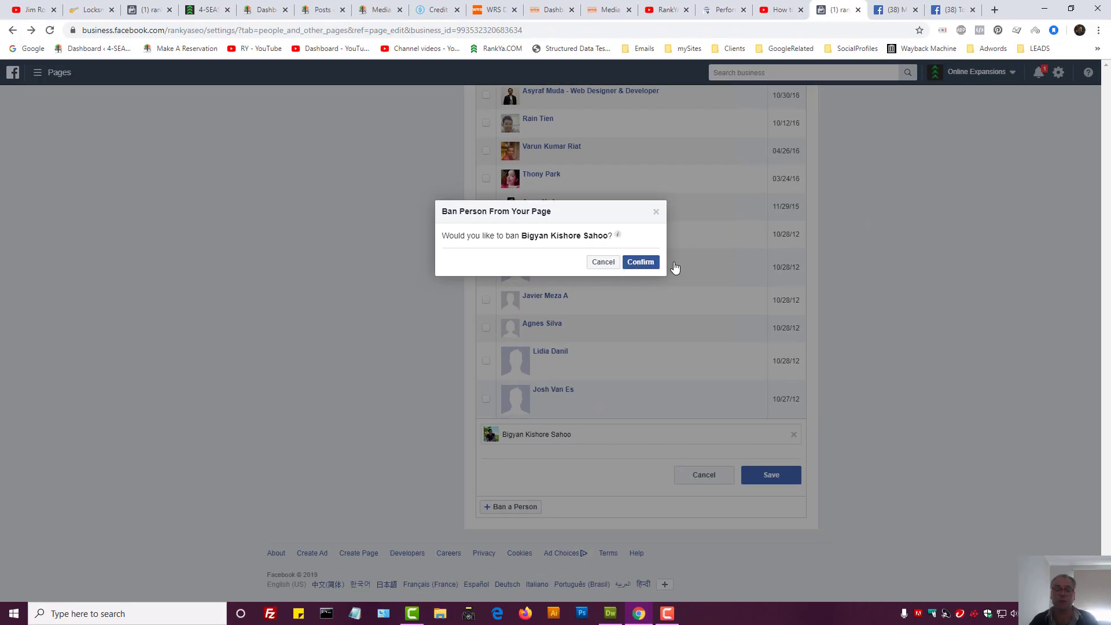
left_click(643, 263)
left_click_drag(529, 229, 630, 232)
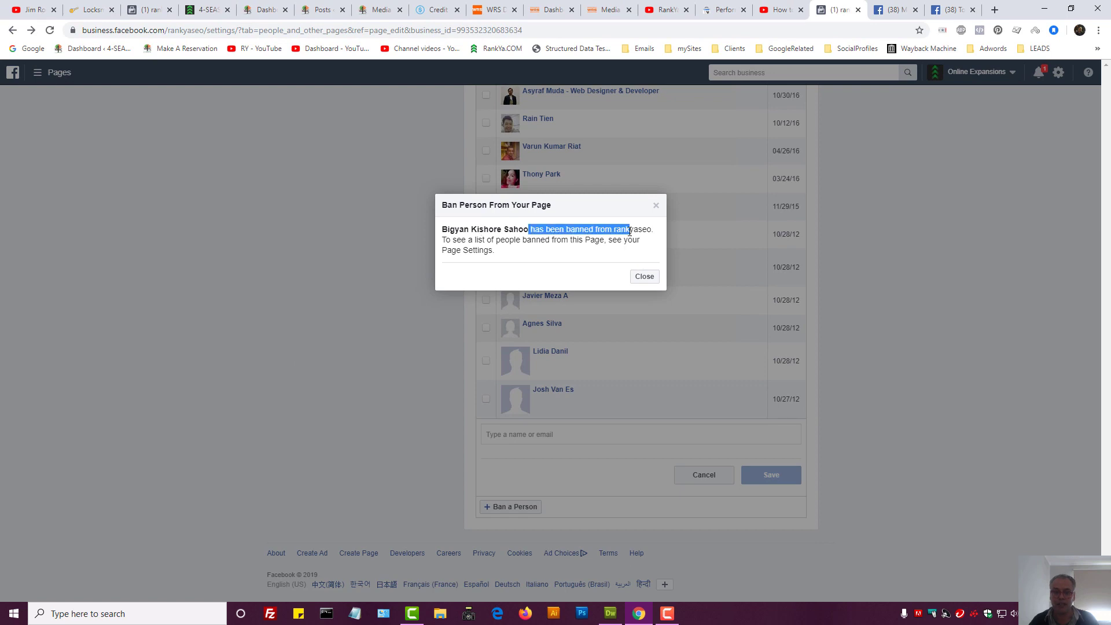
left_click(565, 240)
double_click(579, 229)
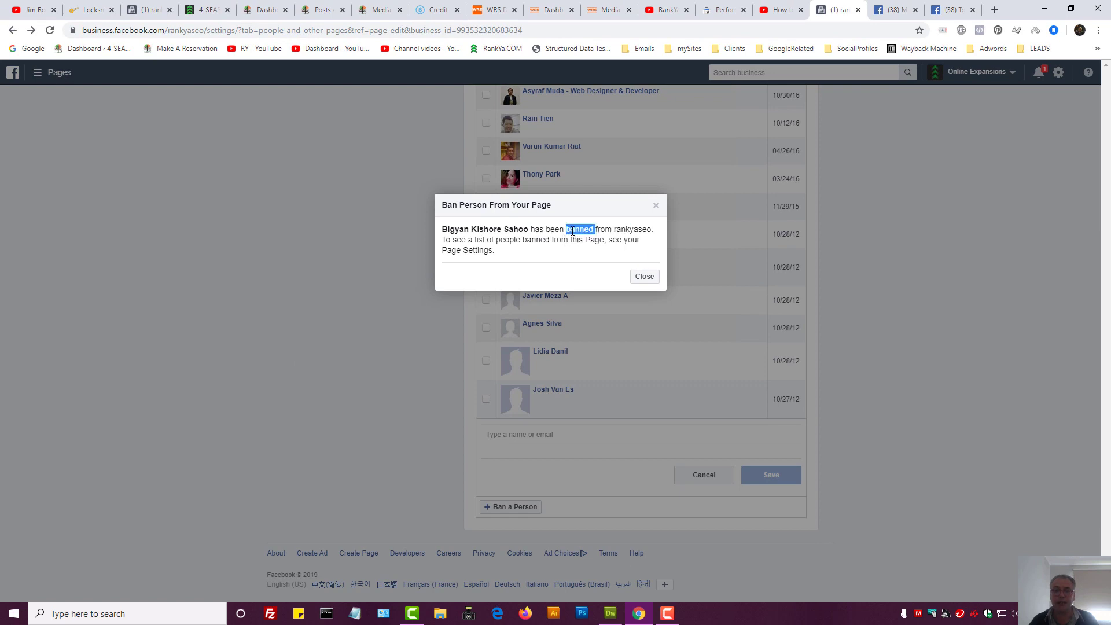
left_click(539, 249)
Dismiss the ban success message and search the banned list for the banned person's name.
left_click(642, 276)
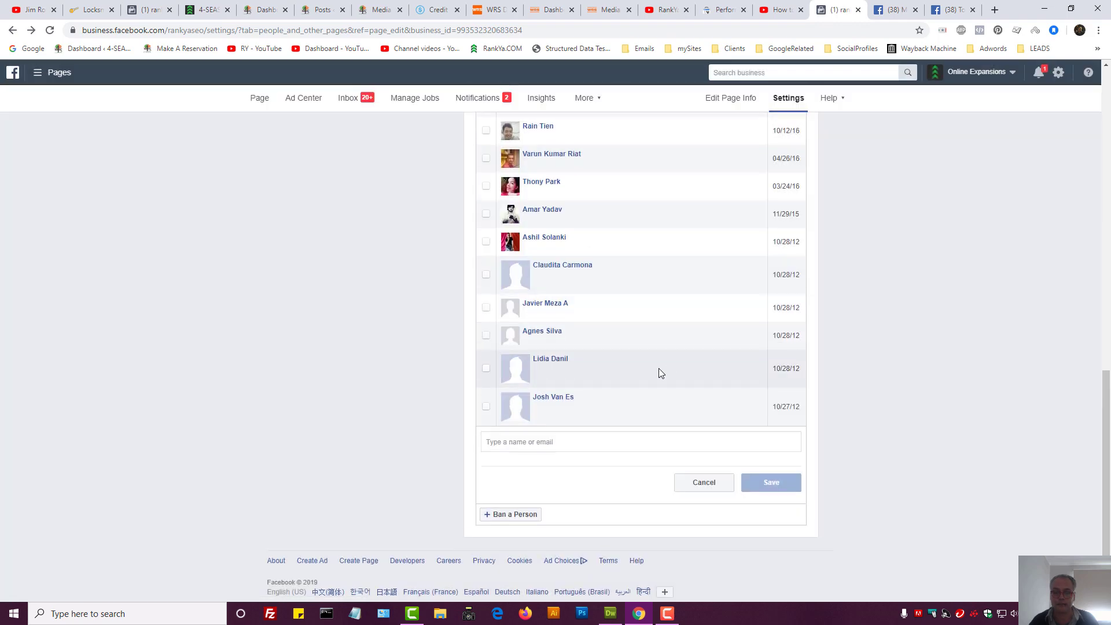
scroll(642, 385, "up", 15)
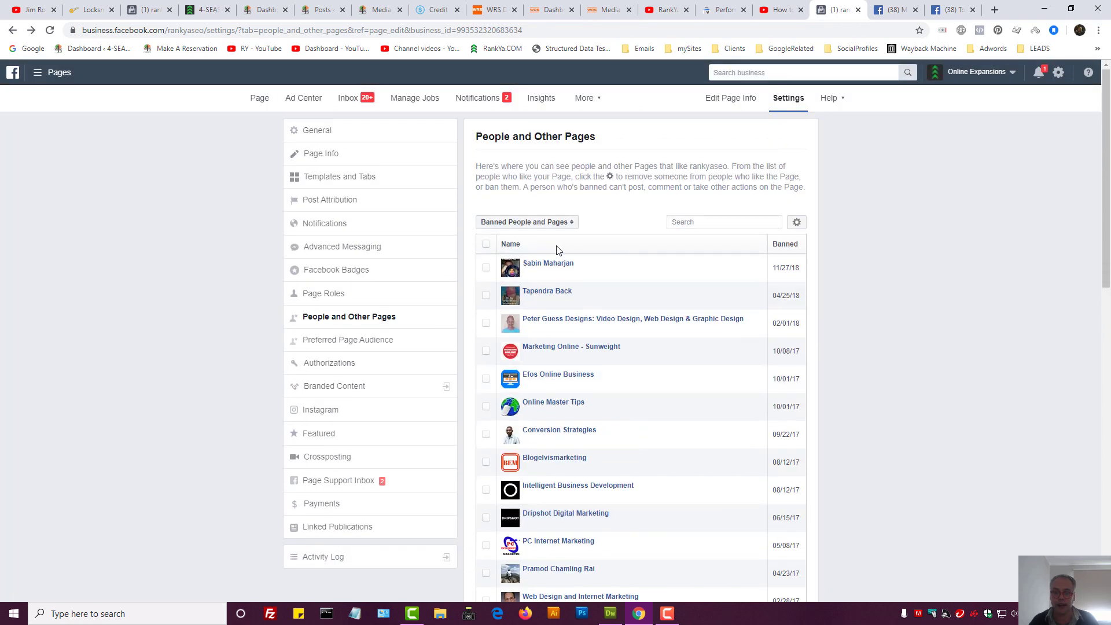
left_click(714, 222)
type("big")
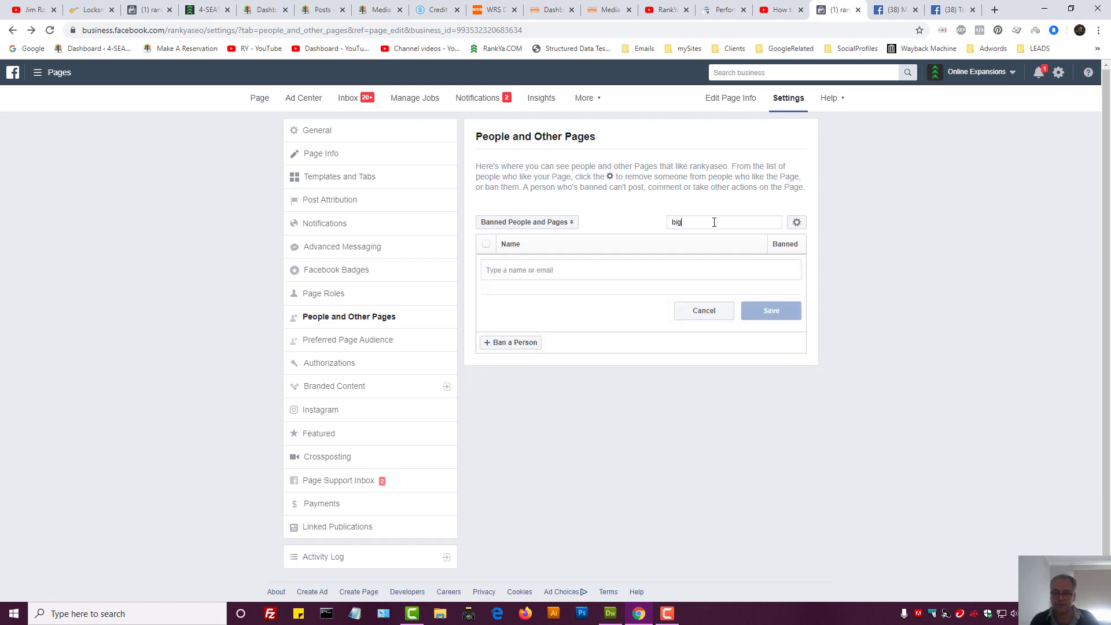
type("yan")
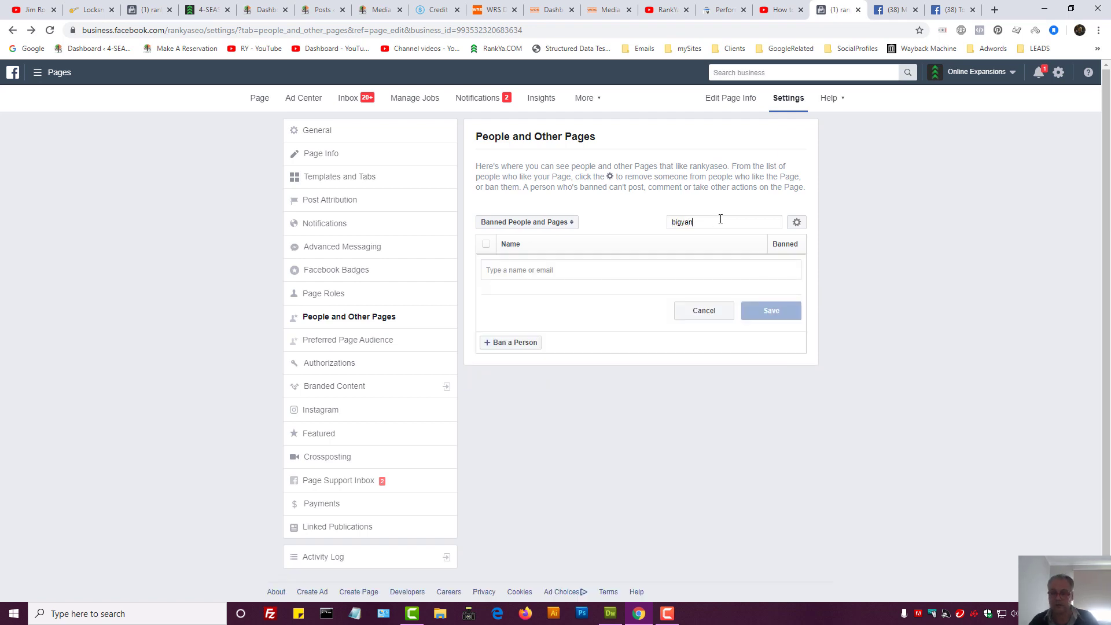
Reload the settings page and browse People Who Like This Page with their like dates.
left_click(50, 30)
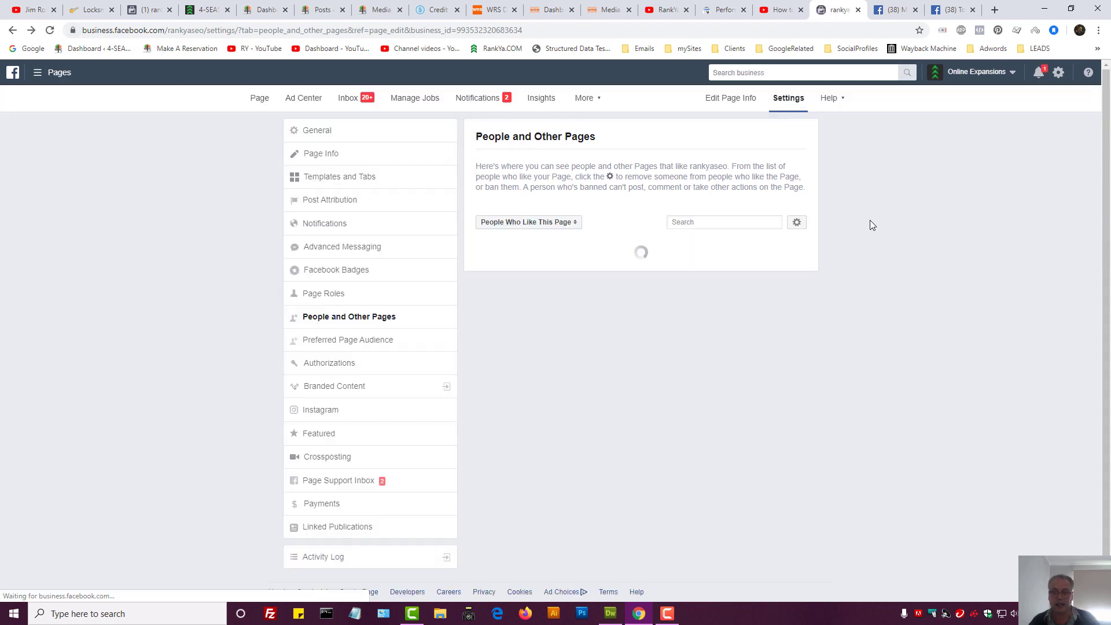
scroll(702, 332, "down", 15)
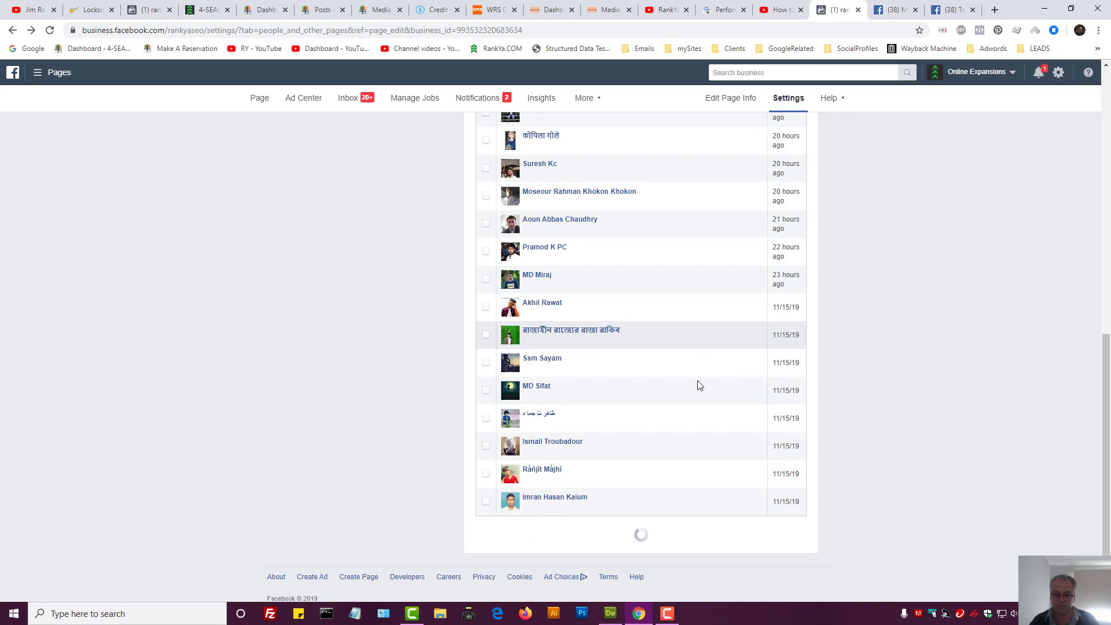
scroll(700, 385, "down", 10)
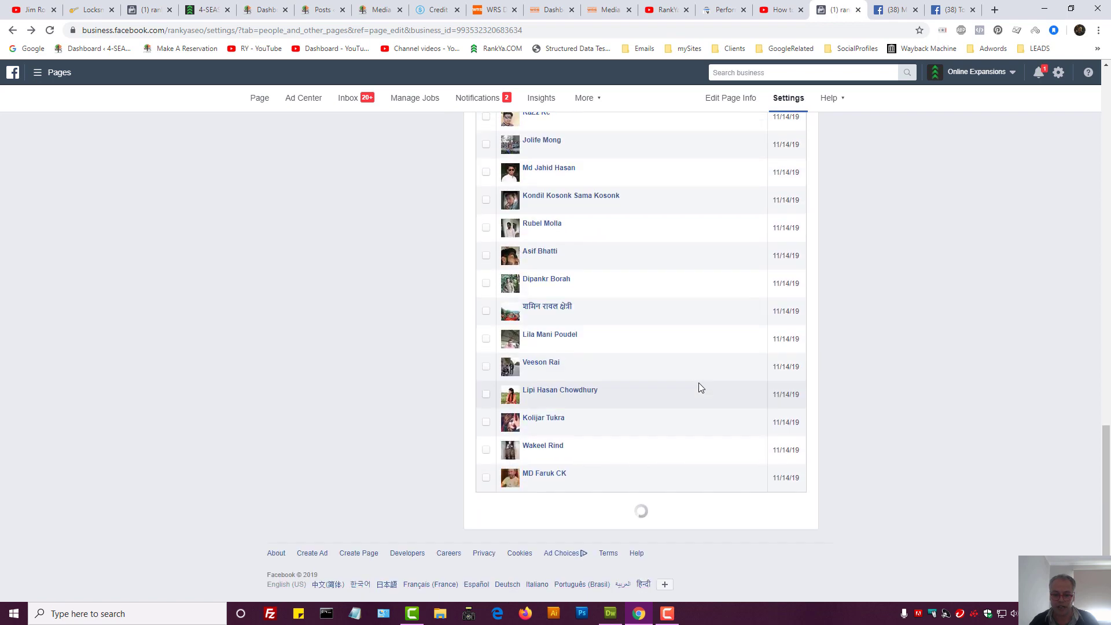
scroll(700, 388, "down", 10)
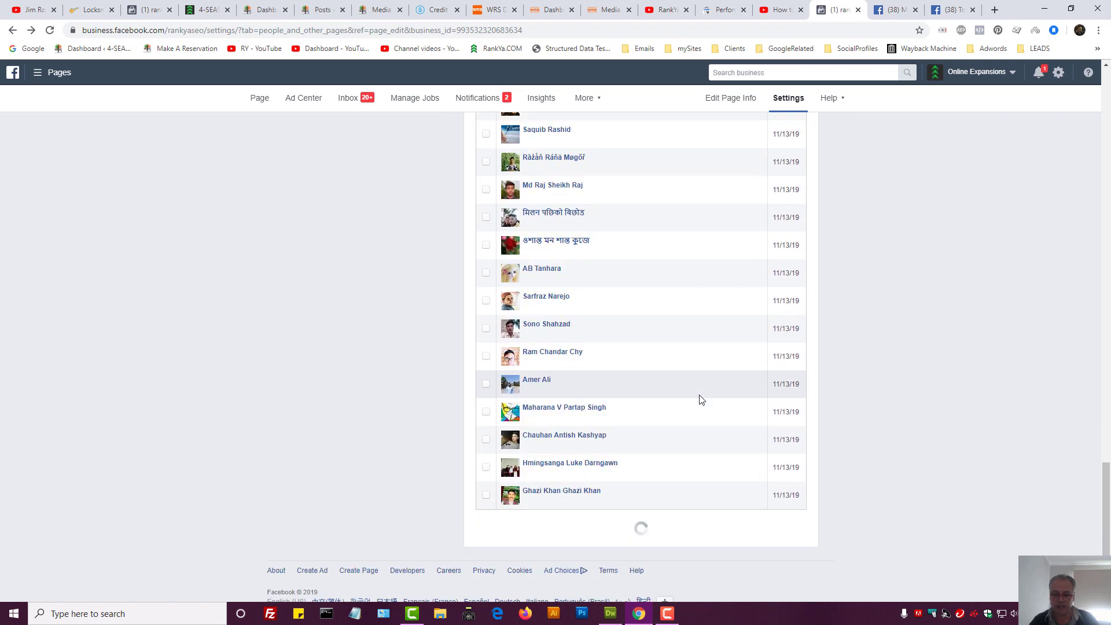
scroll(703, 410, "down", 10)
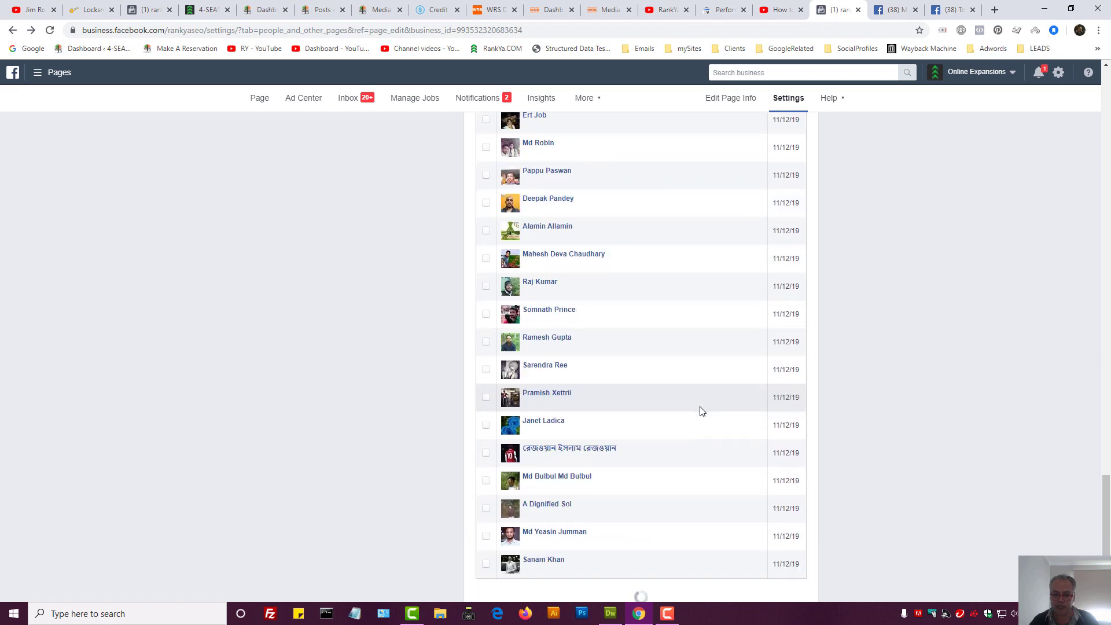
scroll(700, 409, "down", 5)
scroll(679, 360, "up", 20)
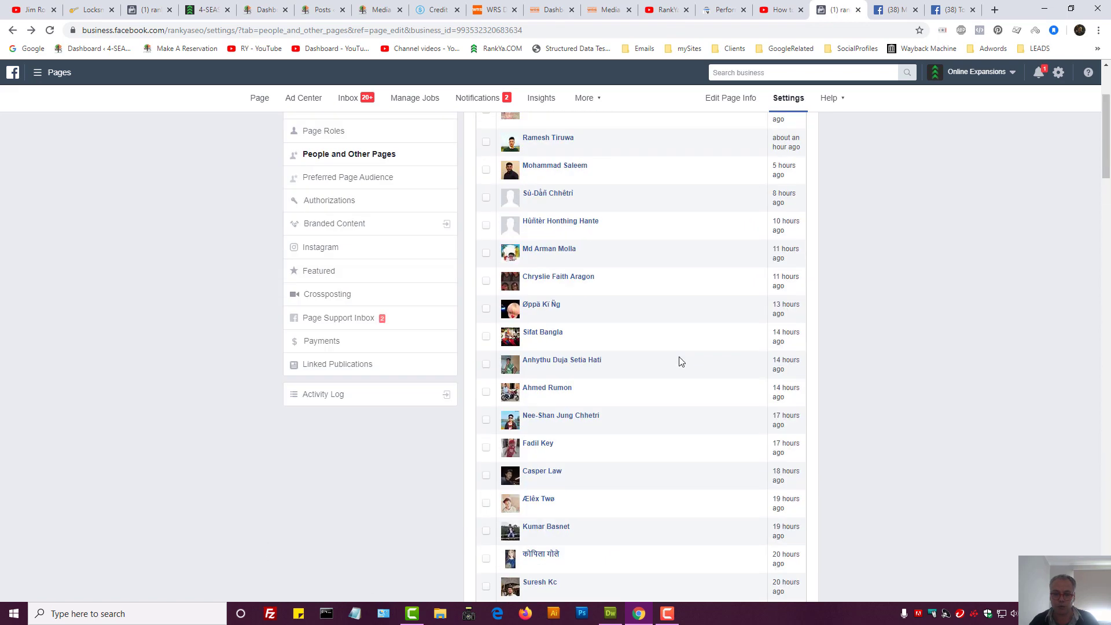
List Banned People and Pages, unban the newly banned entry, then return to the rankyaseo home.
left_click(544, 222)
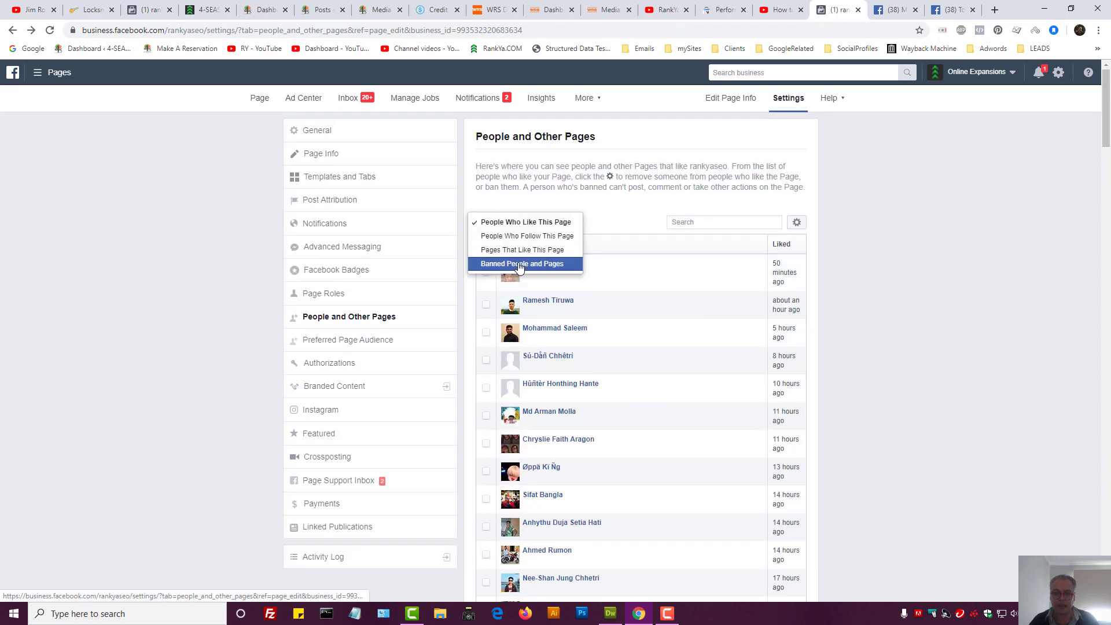
left_click(521, 263)
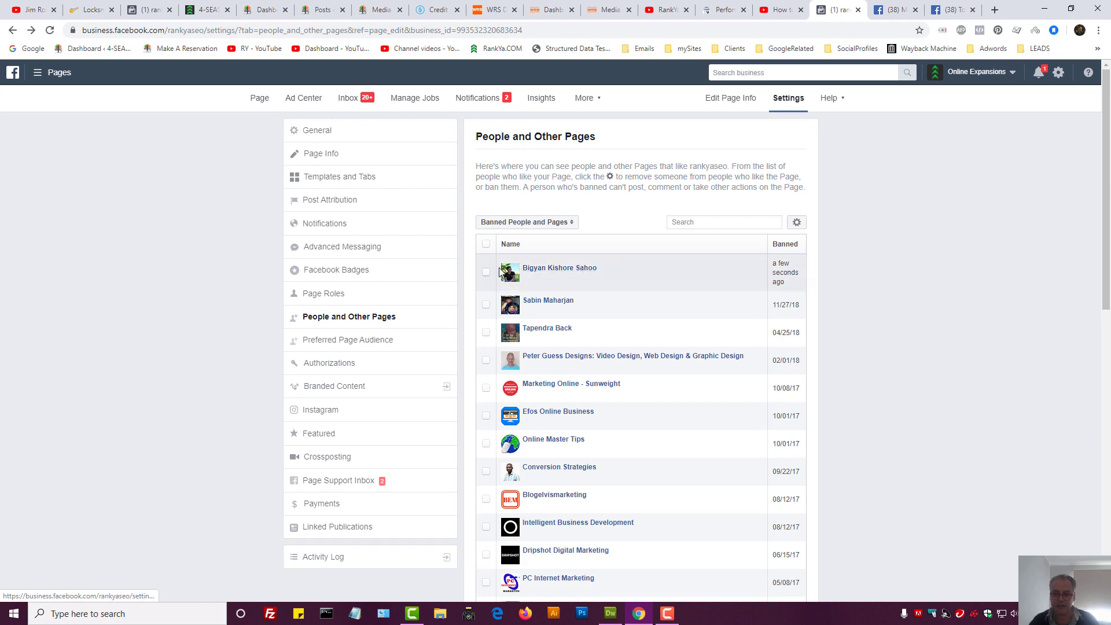
left_click(486, 273)
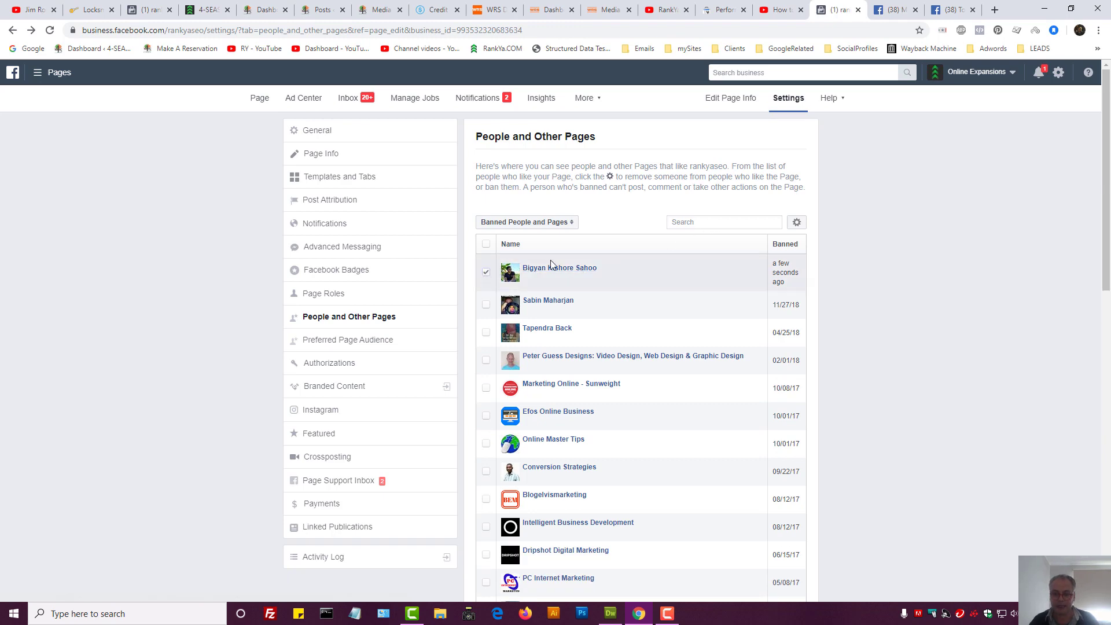
left_click(797, 224)
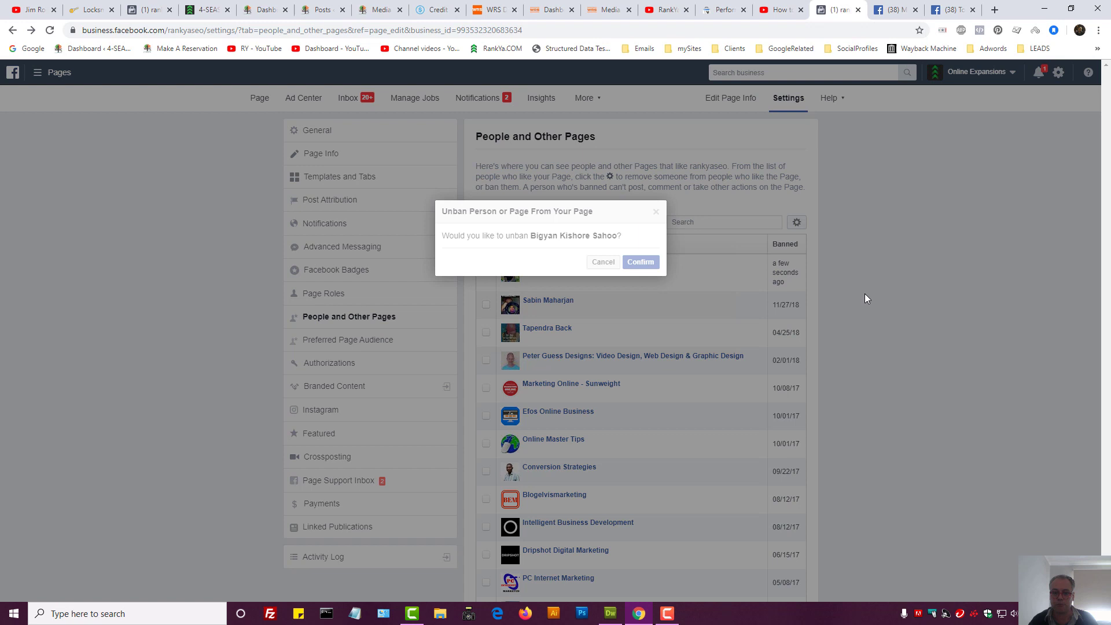
left_click(640, 262)
left_click(641, 266)
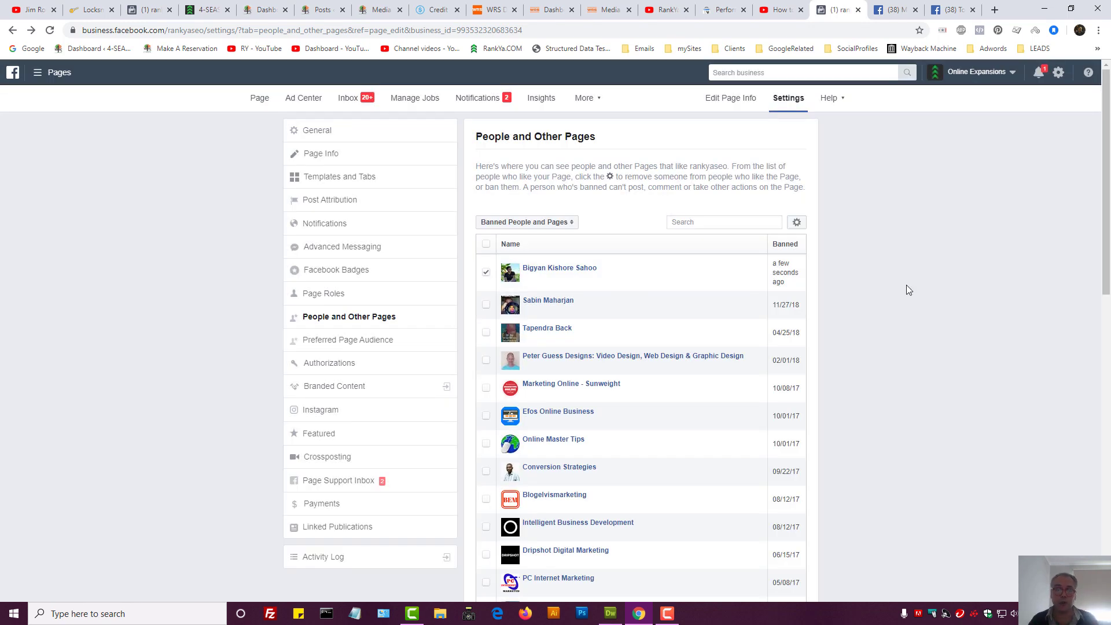
left_click(258, 102)
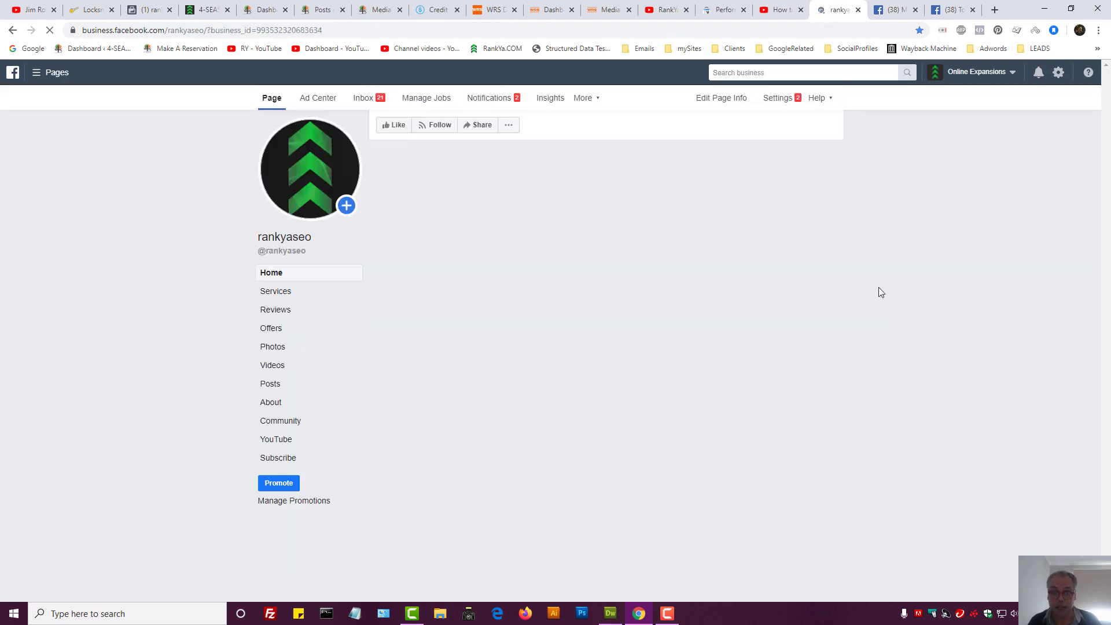
From the personal profile tab, open General Account Settings through the account menu.
left_click(954, 12)
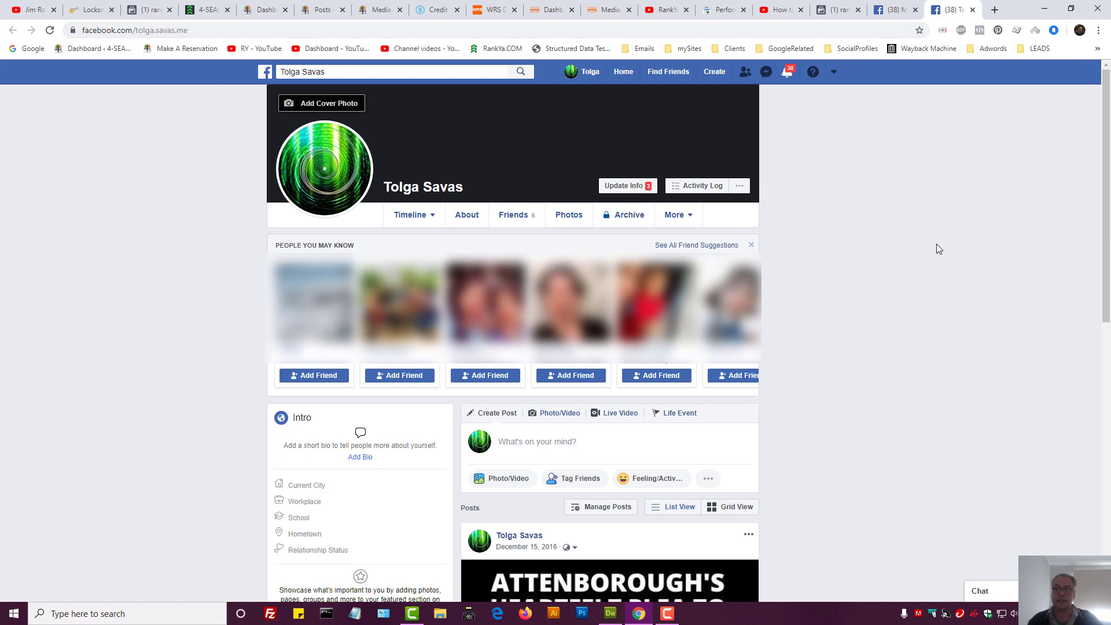
left_click(833, 74)
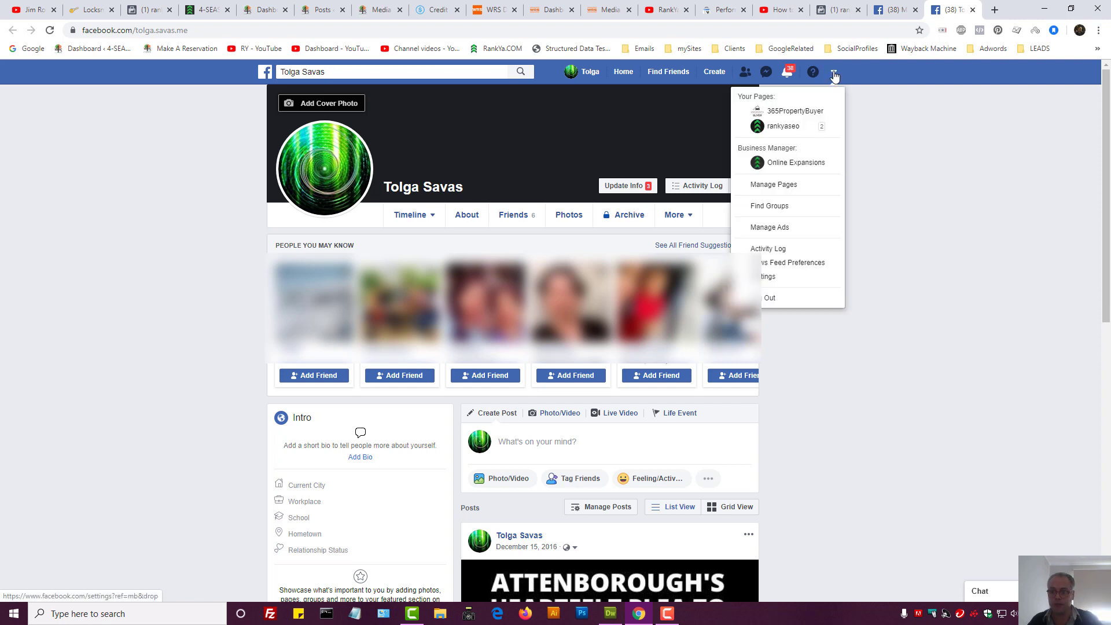
left_click(765, 280)
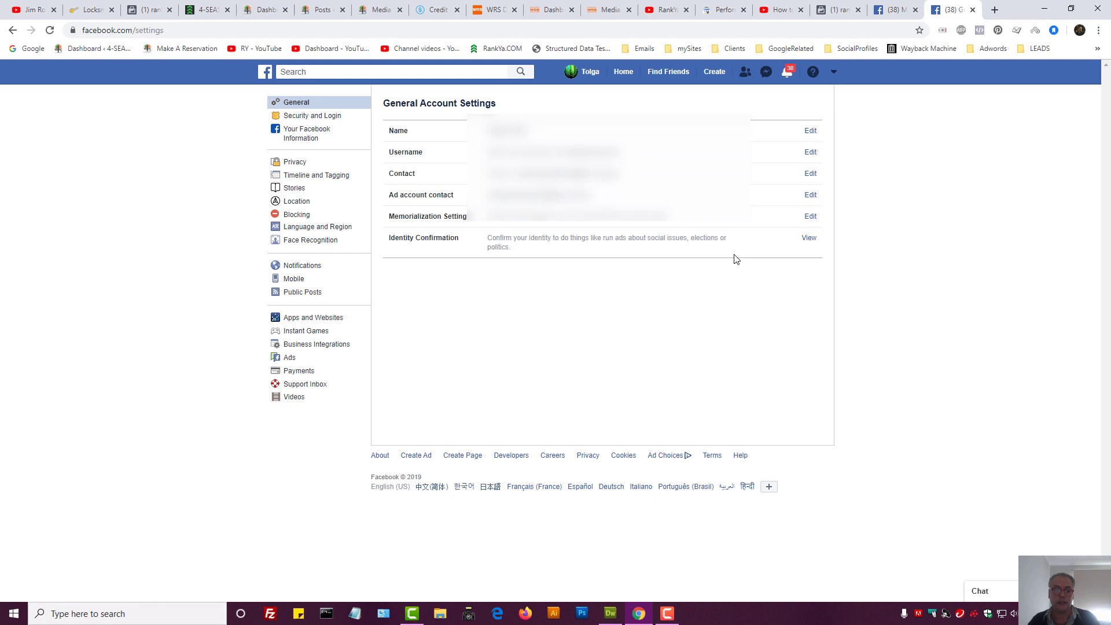
Open the personal Blocking settings and the Block users field, then switch to the rankyaseo page.
left_click(298, 216)
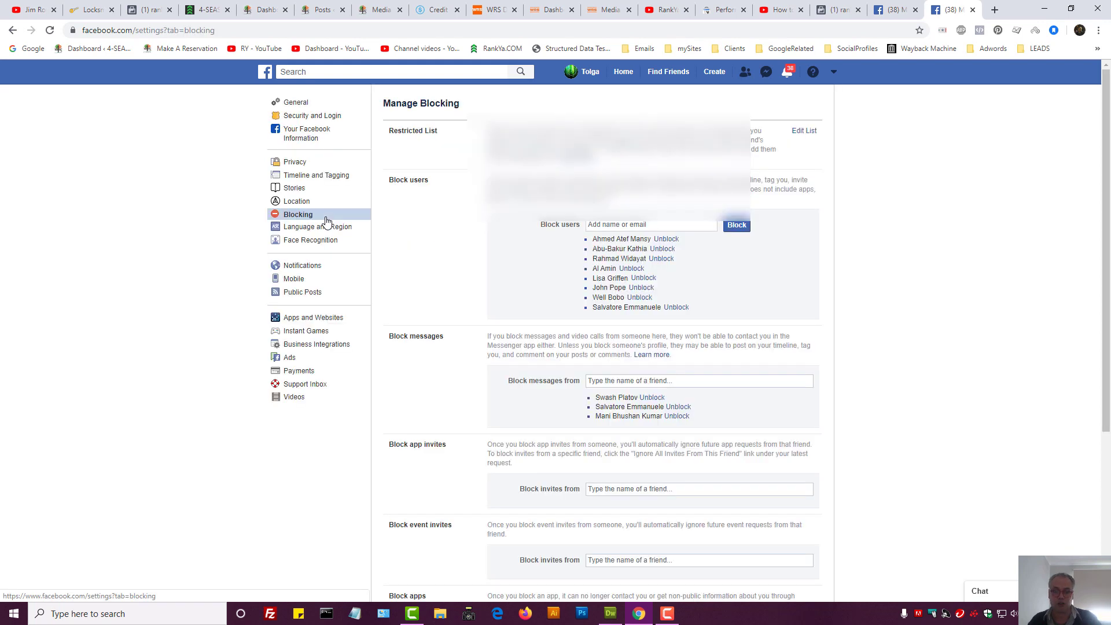
left_click(622, 224)
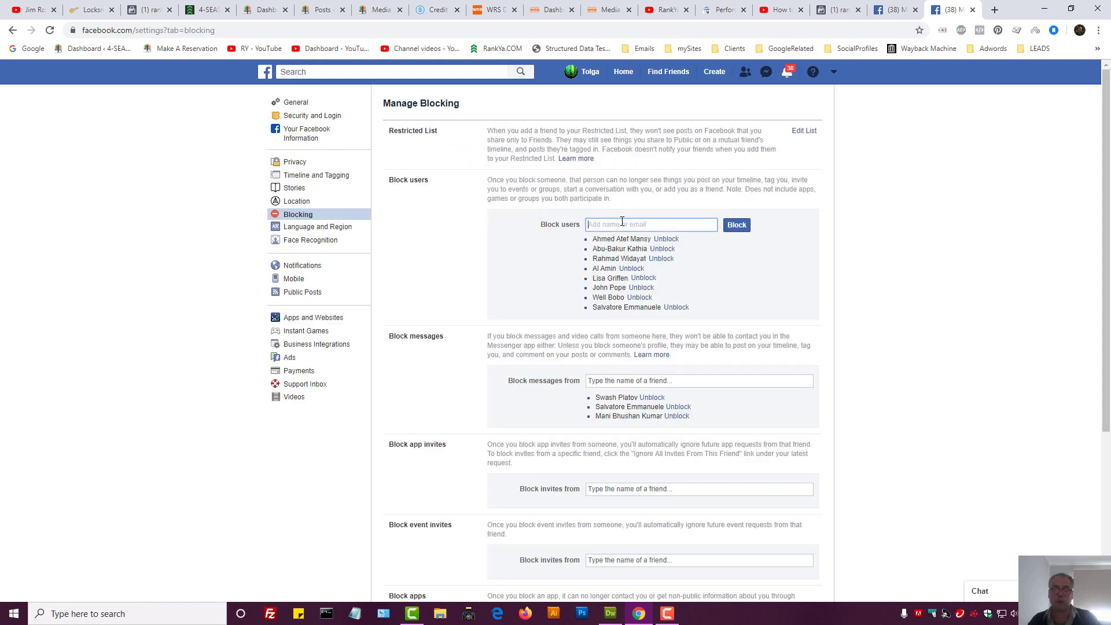
left_click(174, 30)
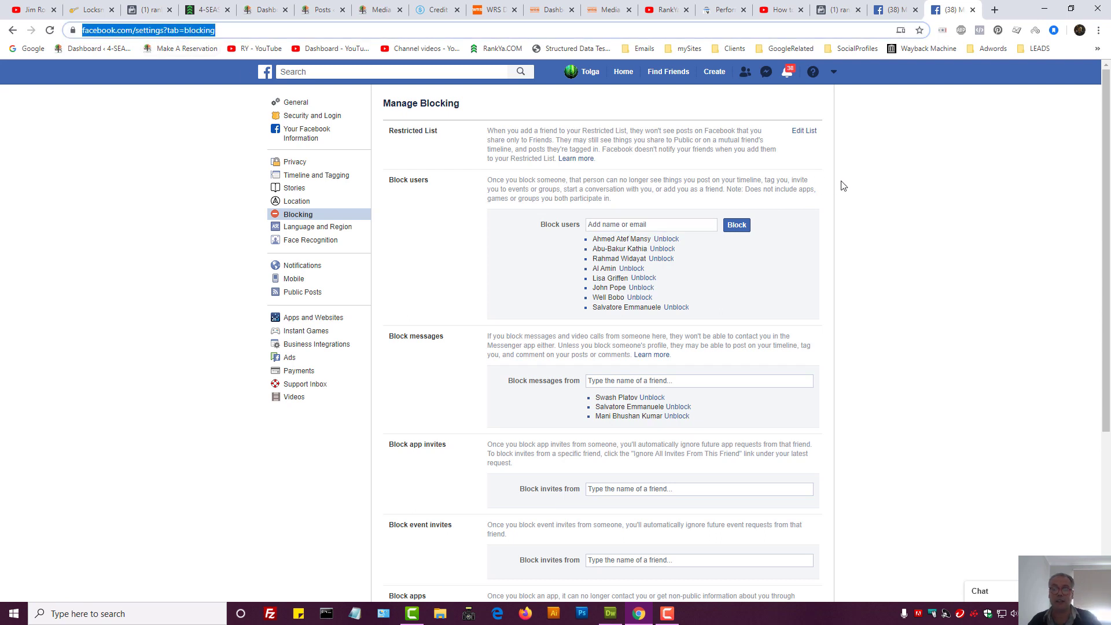
left_click(611, 227)
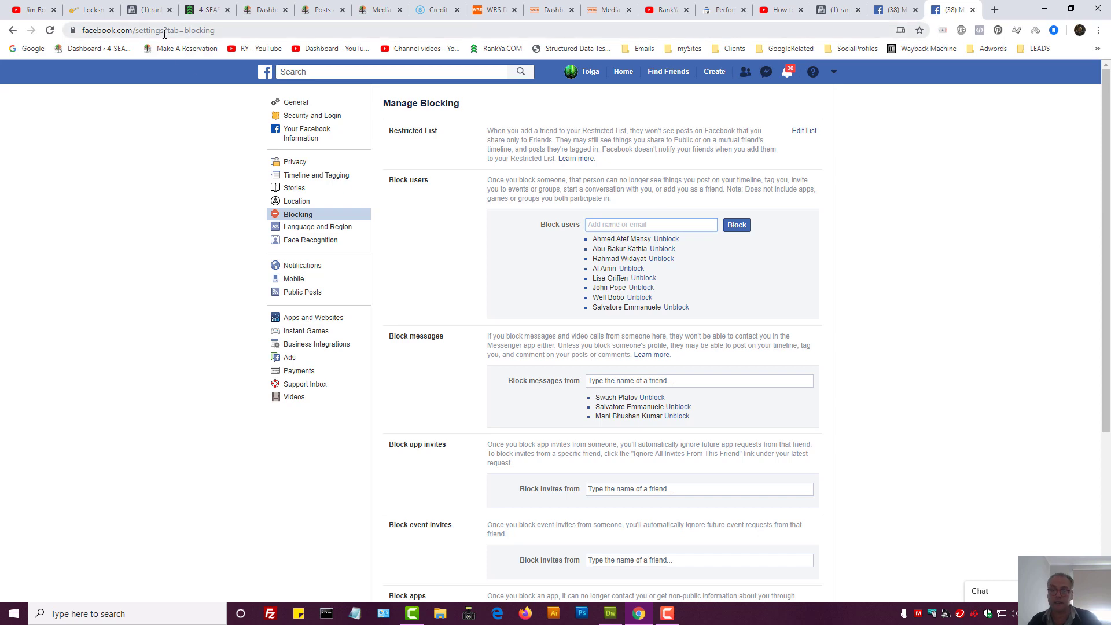
left_click(837, 9)
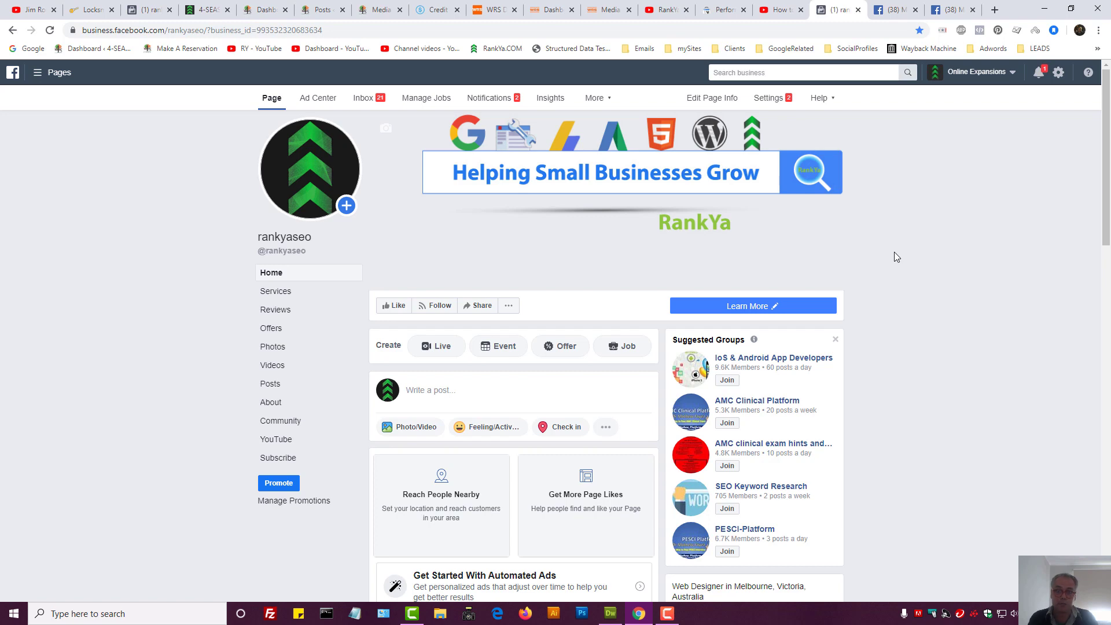
left_click(951, 9)
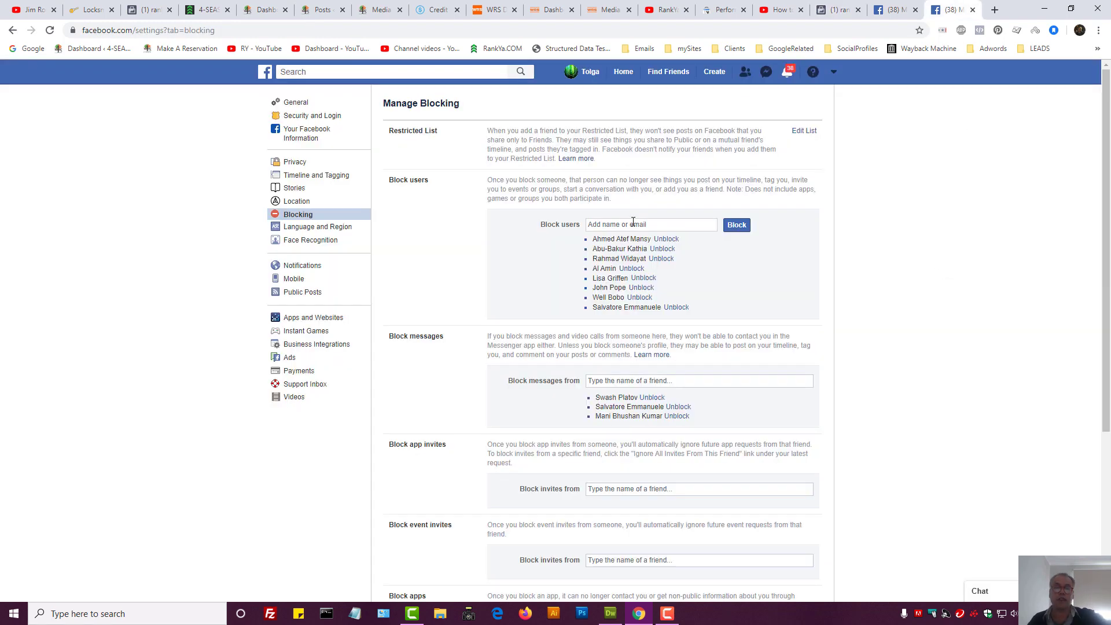
left_click(838, 8)
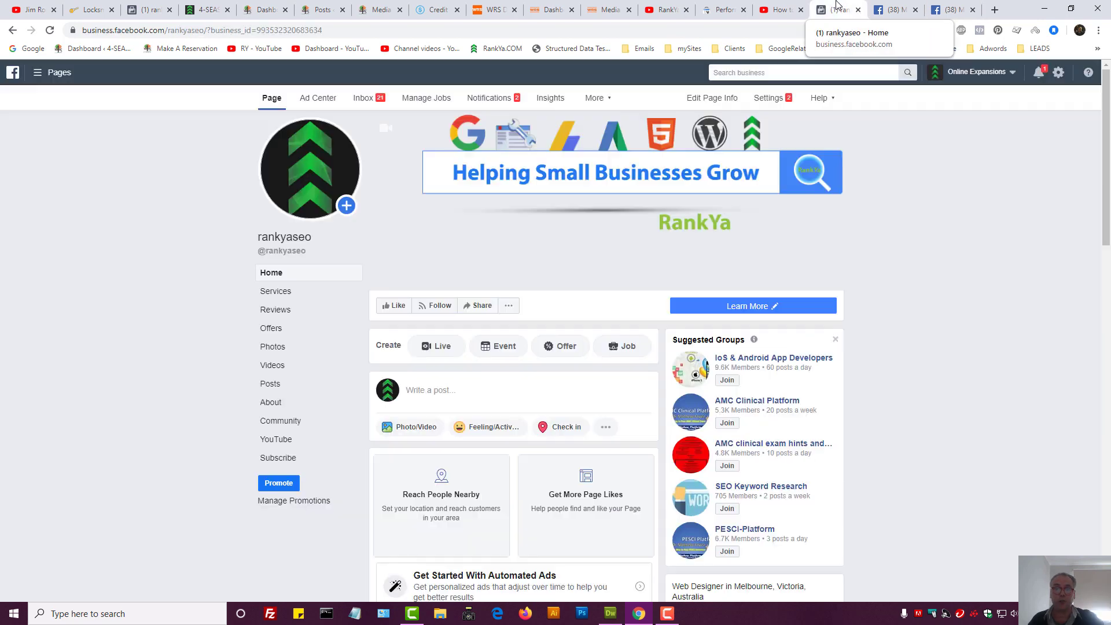
left_click(781, 9)
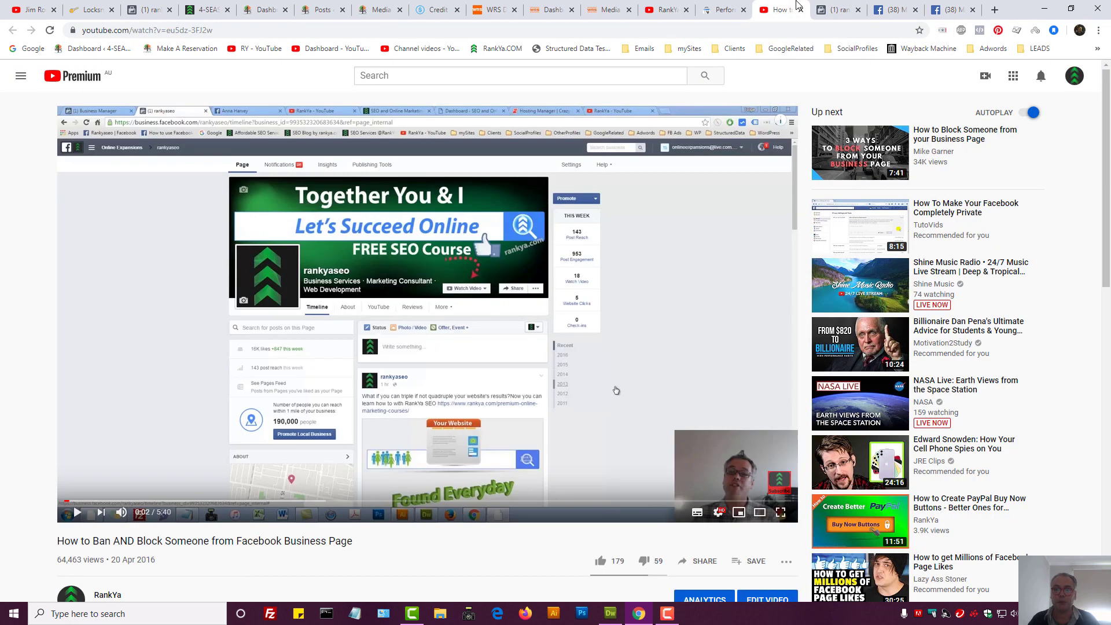
scroll(489, 480, "down", 1)
scroll(489, 480, "up", 1)
left_click(843, 16)
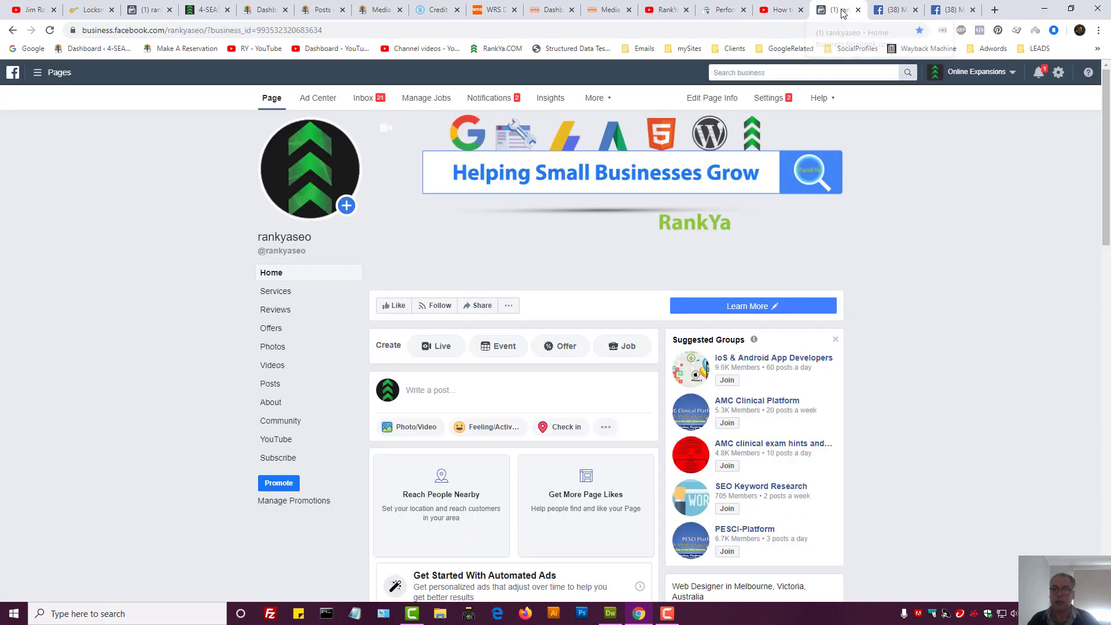
left_click(945, 9)
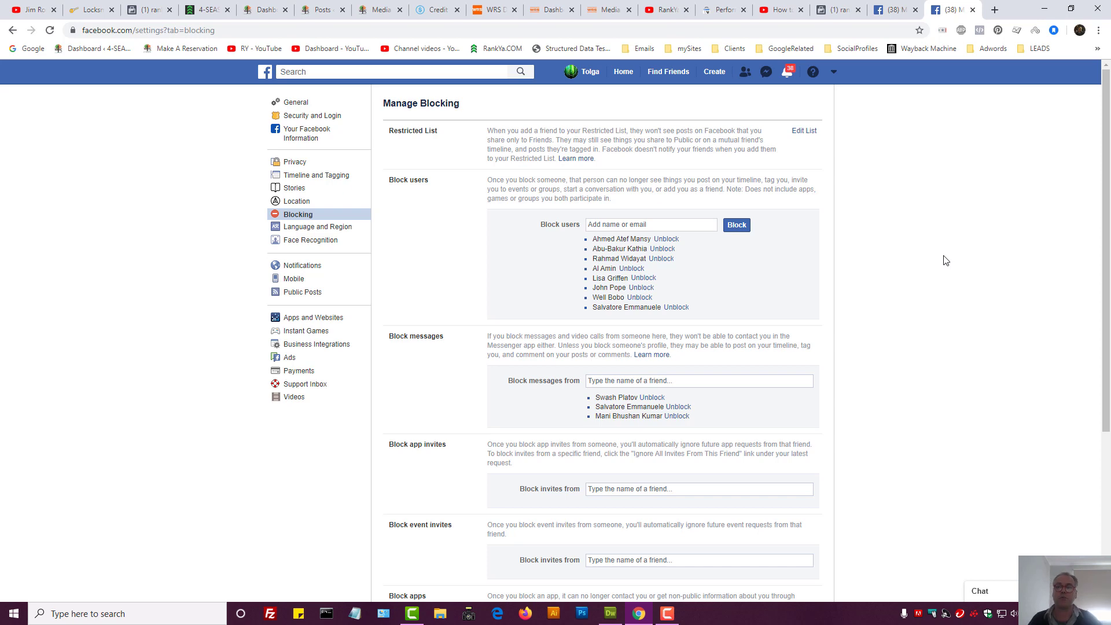
left_click(838, 10)
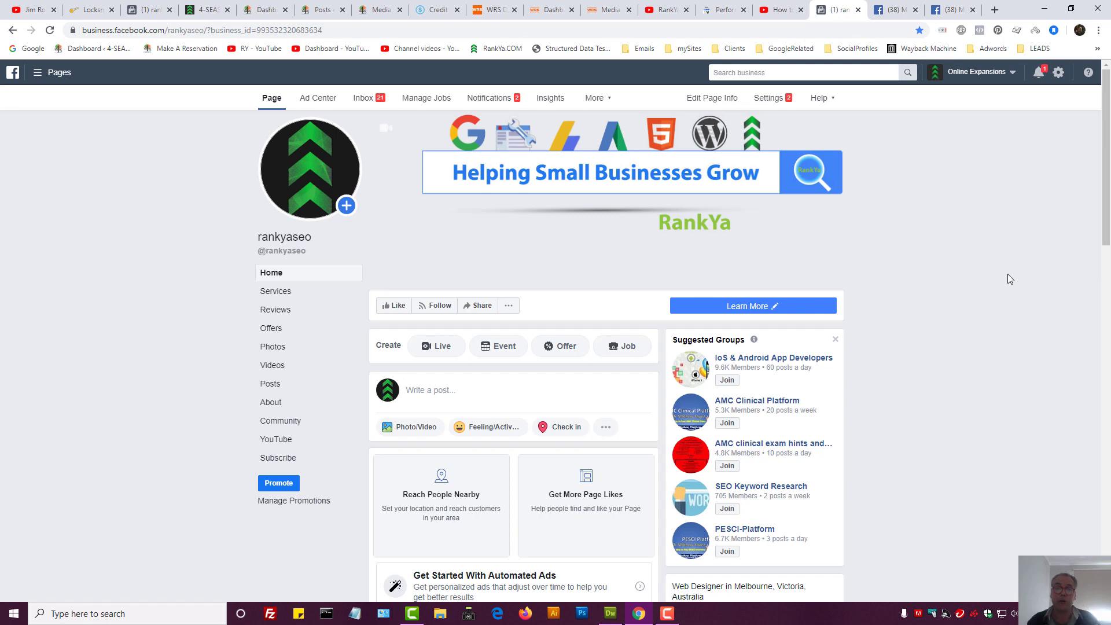
left_click(156, 30)
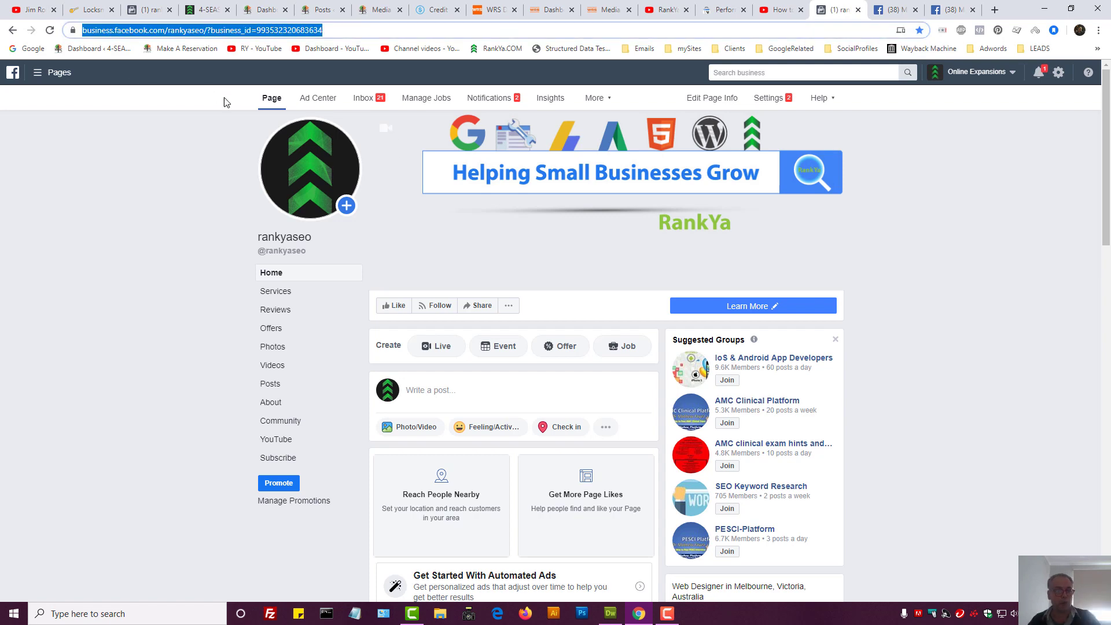
left_click(879, 216)
scroll(929, 289, "down", 5)
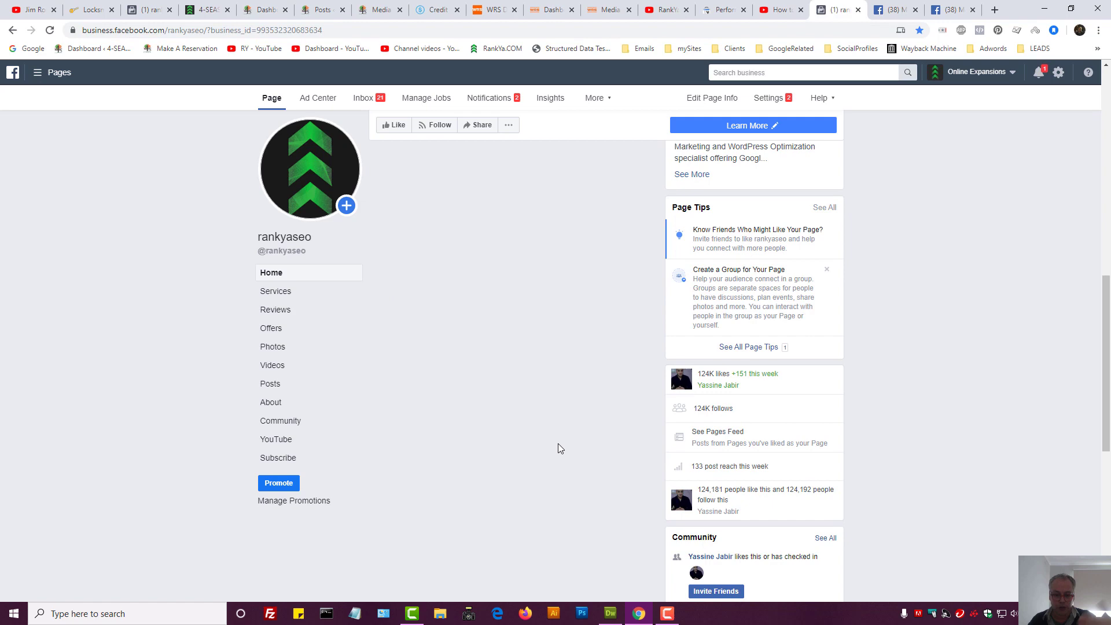
scroll(584, 433, "down", 10)
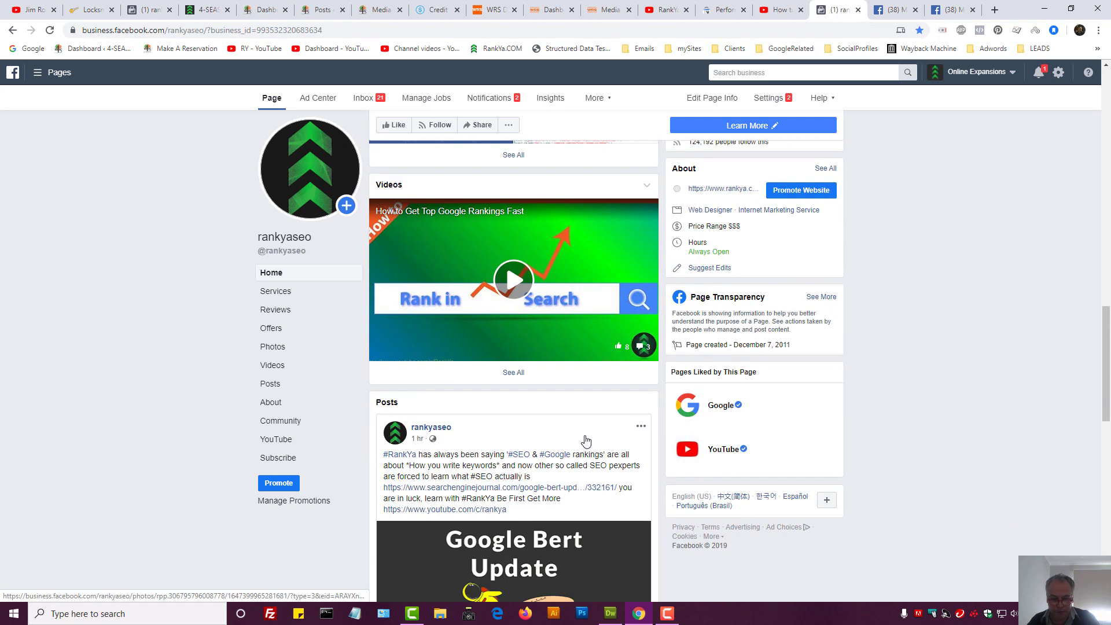
scroll(537, 477, "down", 8)
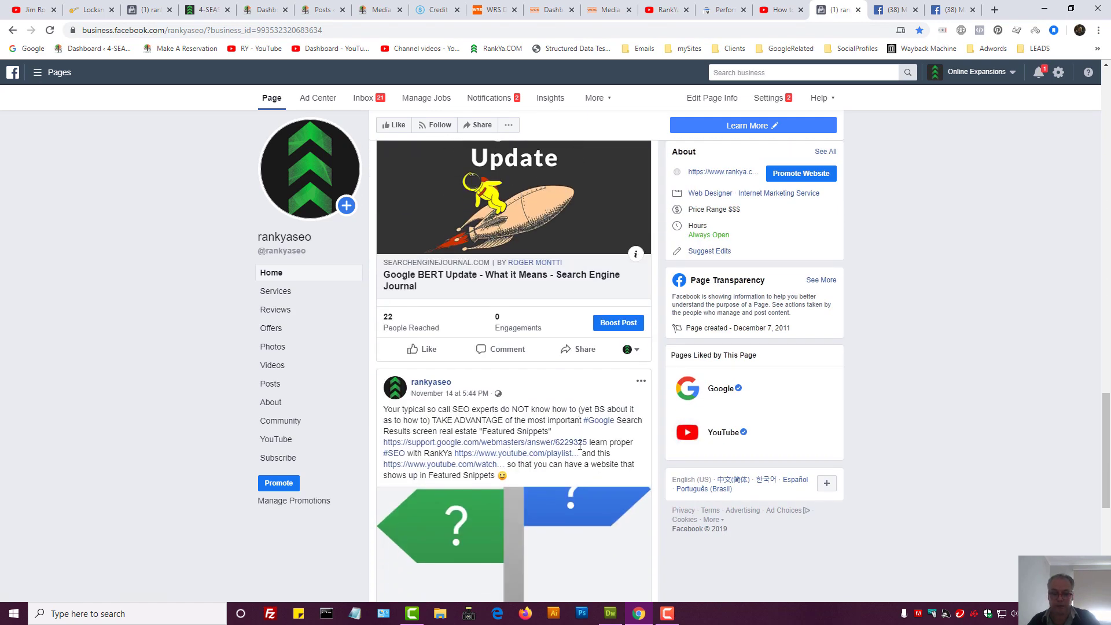
scroll(550, 451, "down", 2)
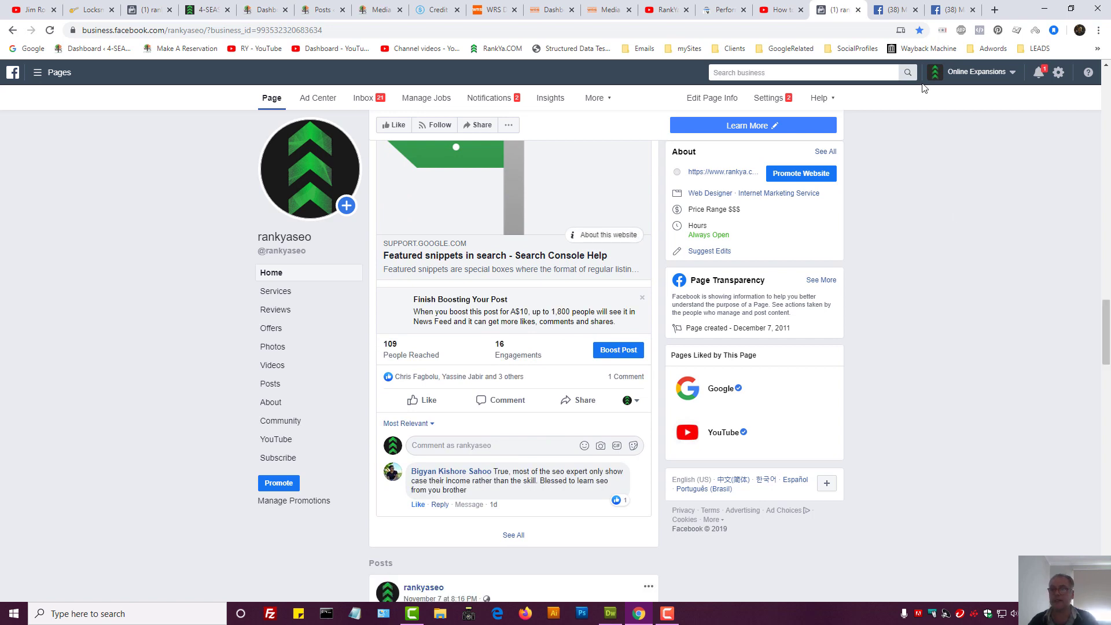
In rankyaseo Settings > People and Other Pages, list Banned People and Pages and start Ban a Person.
left_click(784, 103)
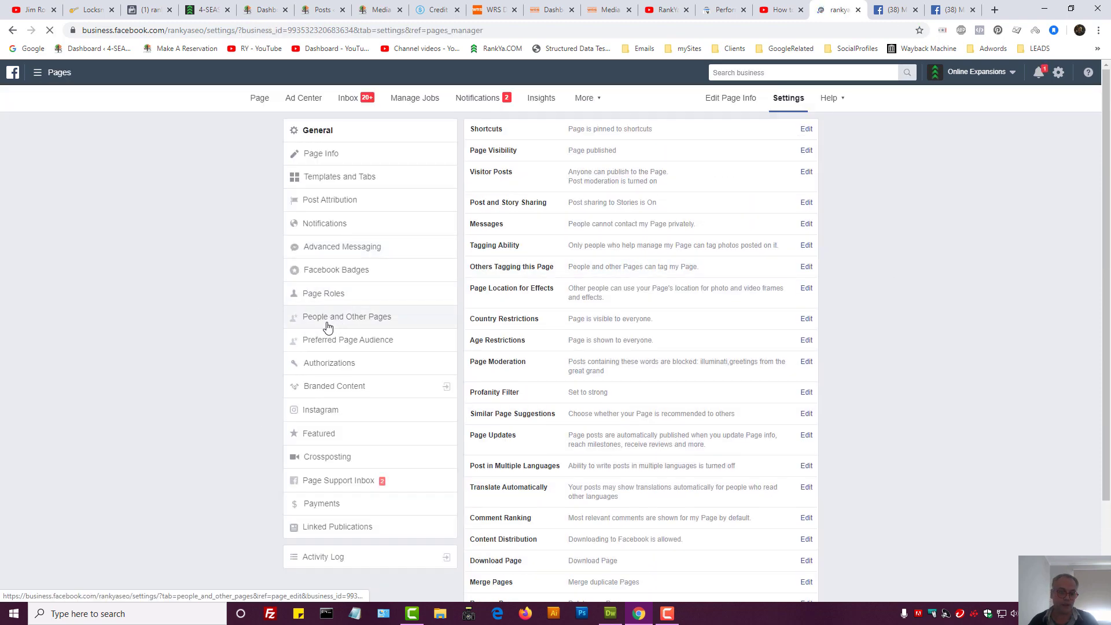
left_click(324, 327)
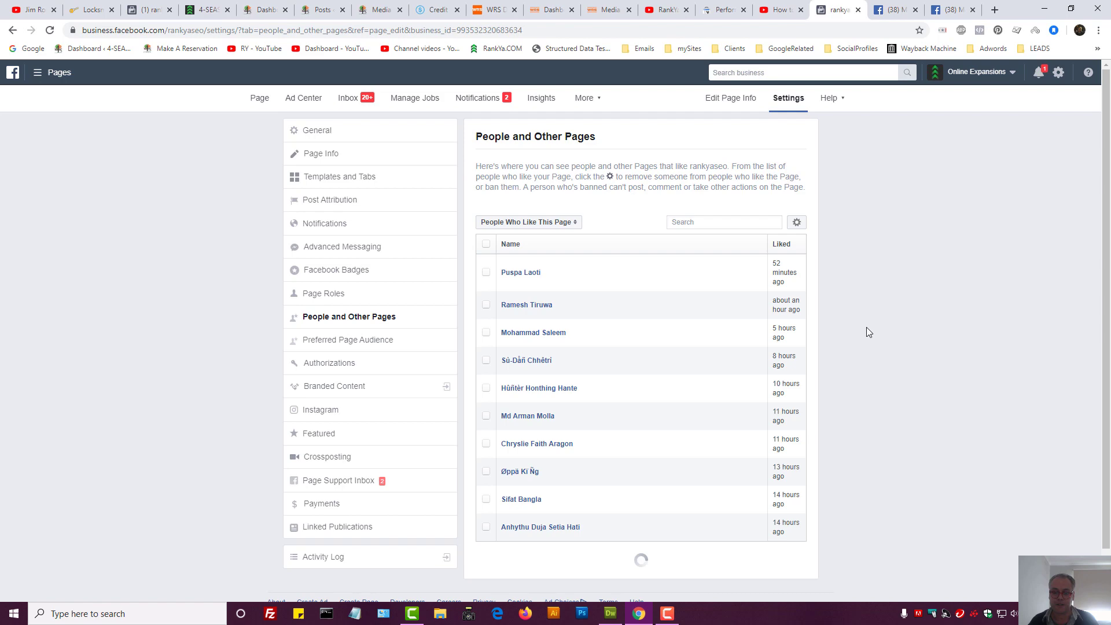
left_click(555, 222)
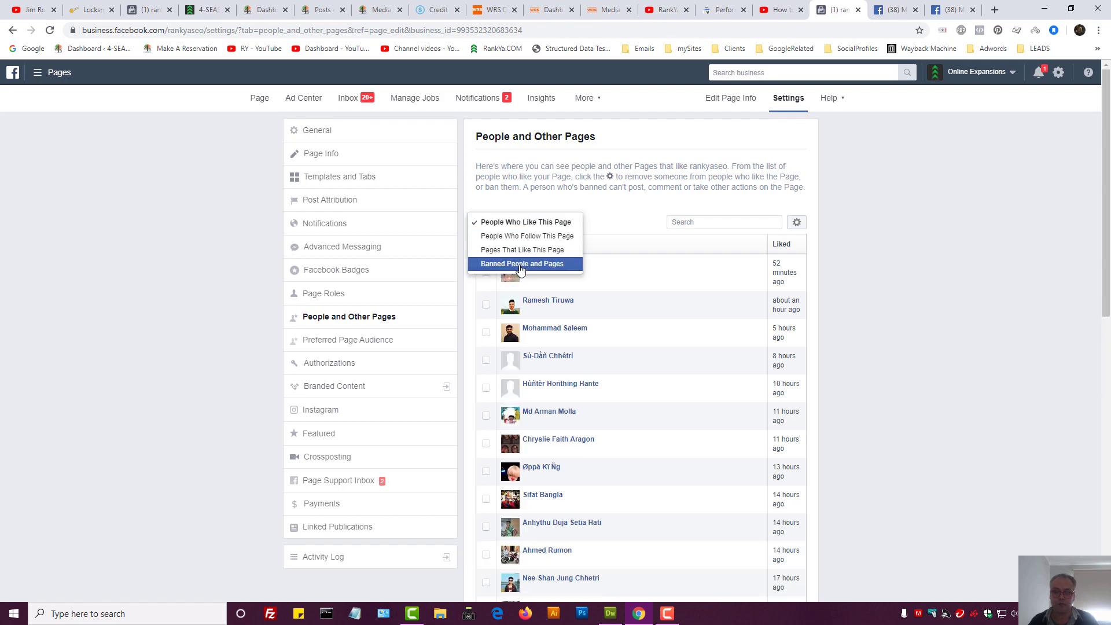
left_click(520, 265)
scroll(729, 347, "down", 7)
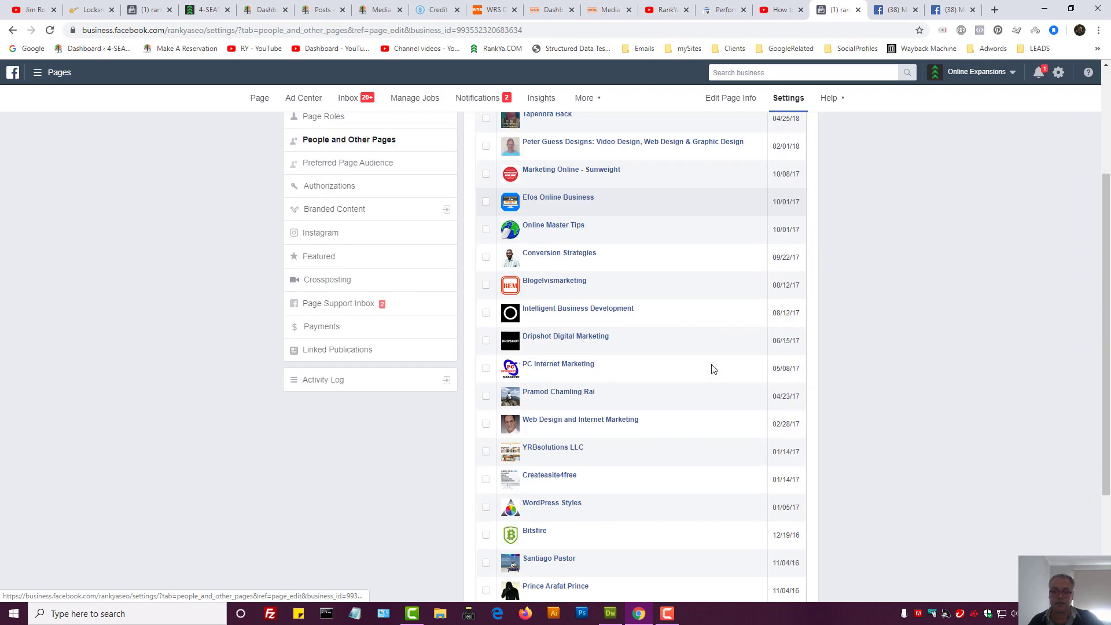
scroll(636, 418, "down", 5)
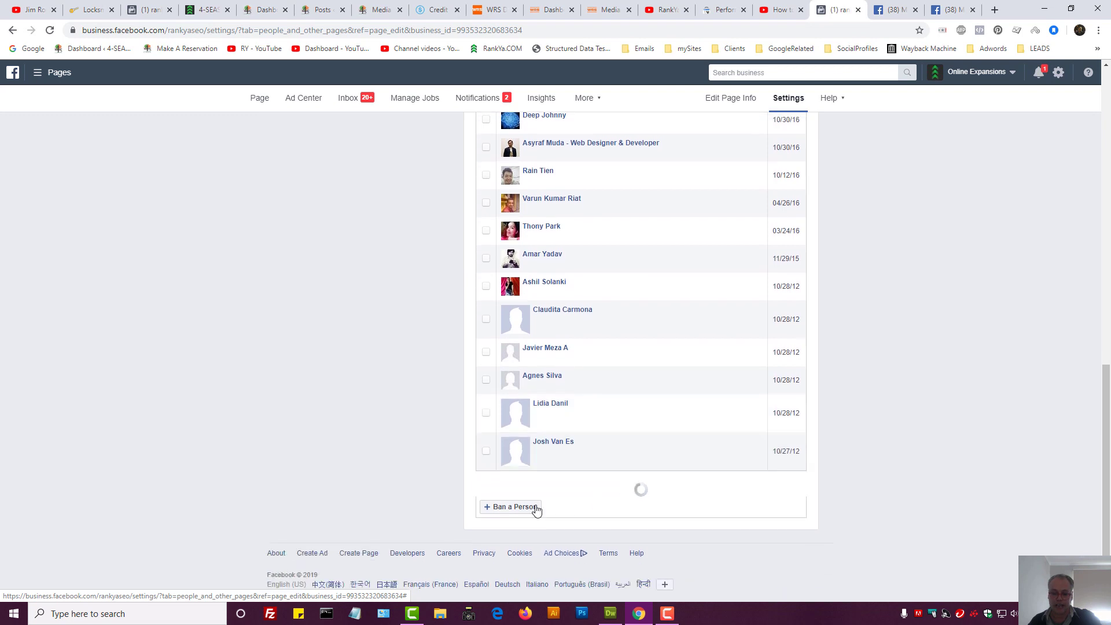
left_click(501, 509)
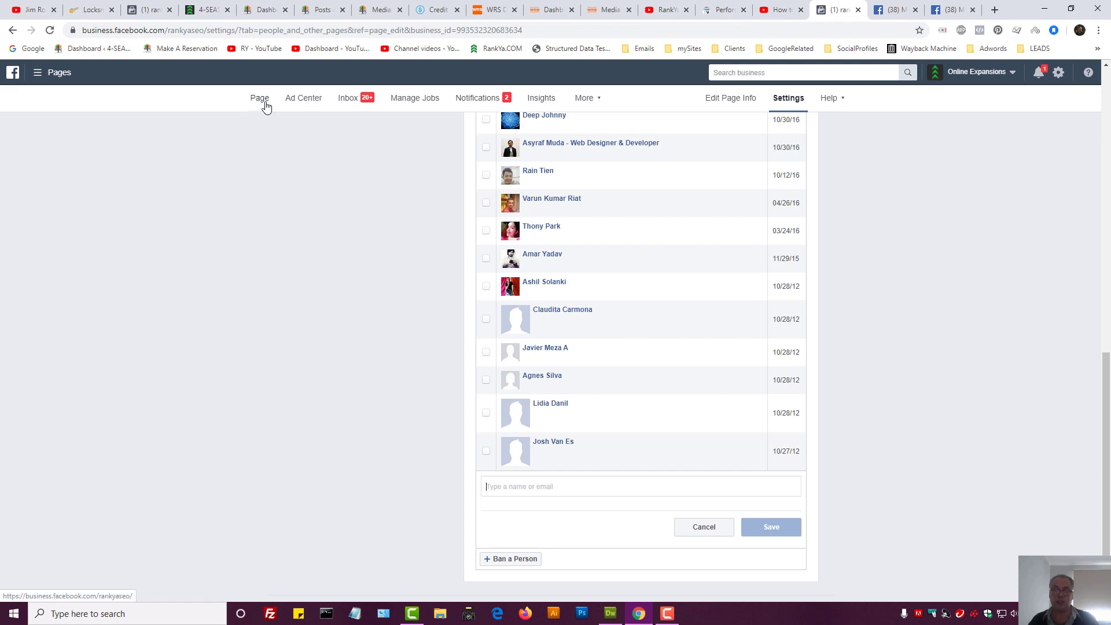
Check the personal Manage Blocking page address, then move to the 'How to Ban AND Block' YouTube video.
left_click(949, 13)
key("ctrl+l")
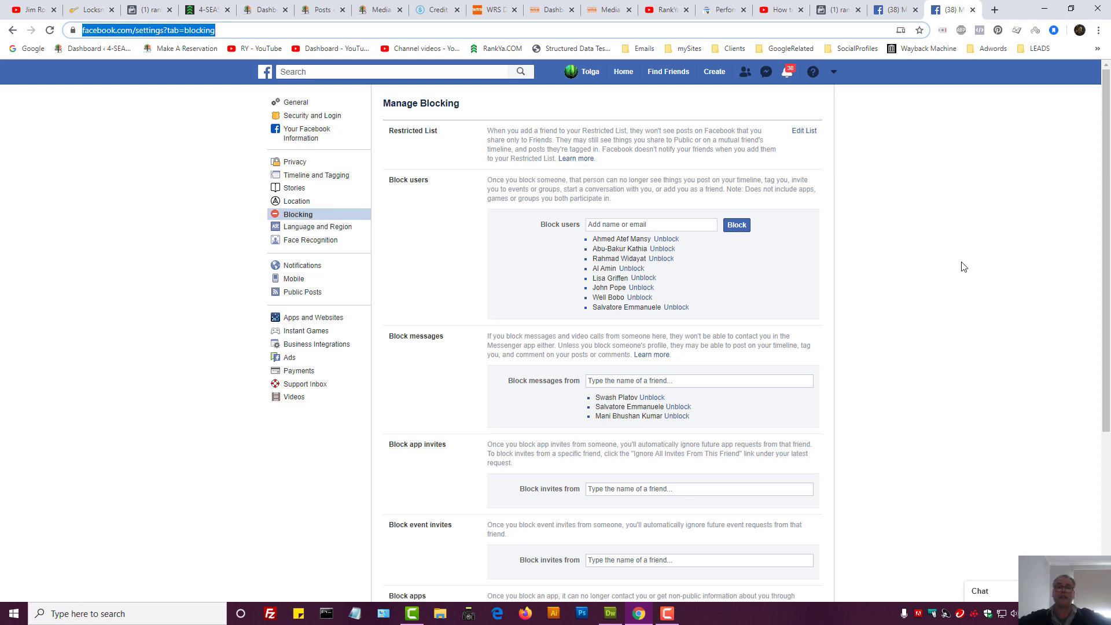
left_click(845, 13)
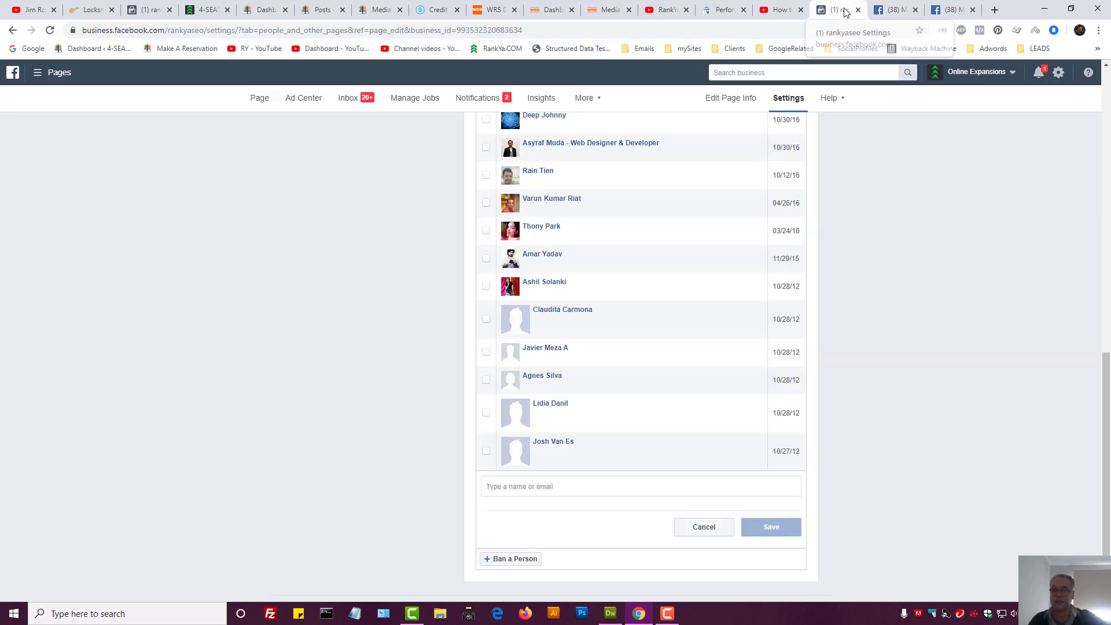
left_click(779, 11)
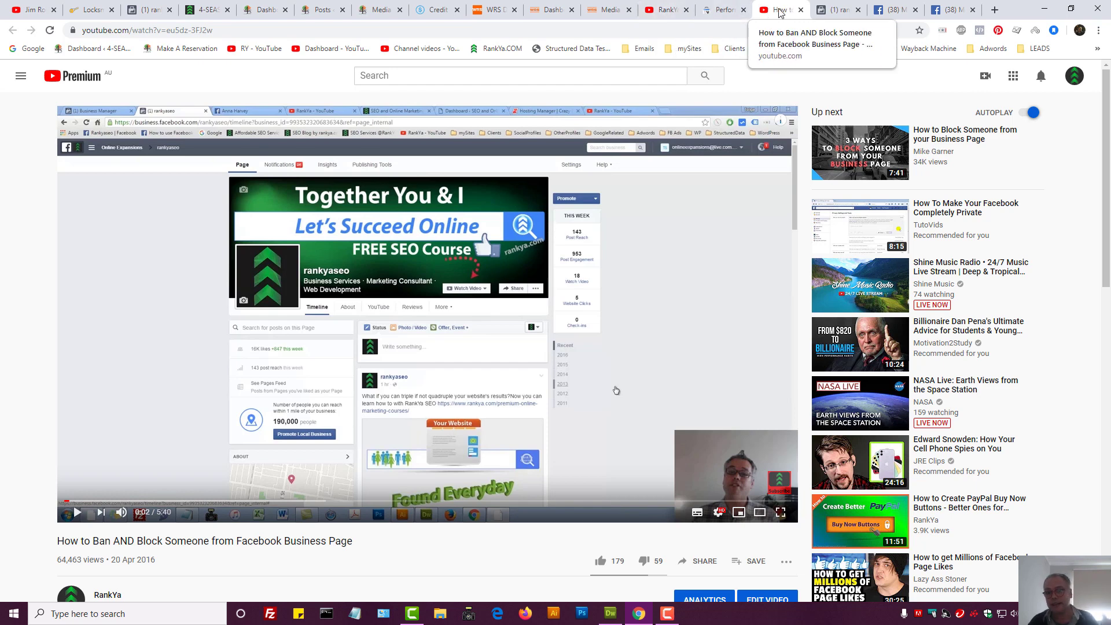
Switch to the RankYa channel's Created playlists page and scroll up to its banner.
left_click(675, 10)
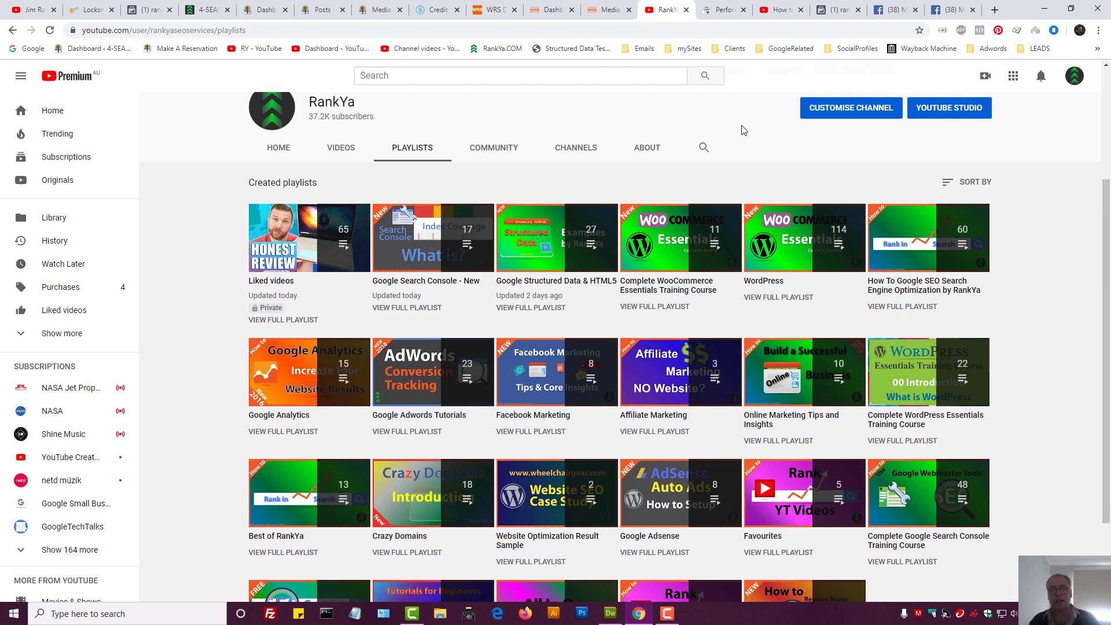
scroll(743, 130, "up", 3)
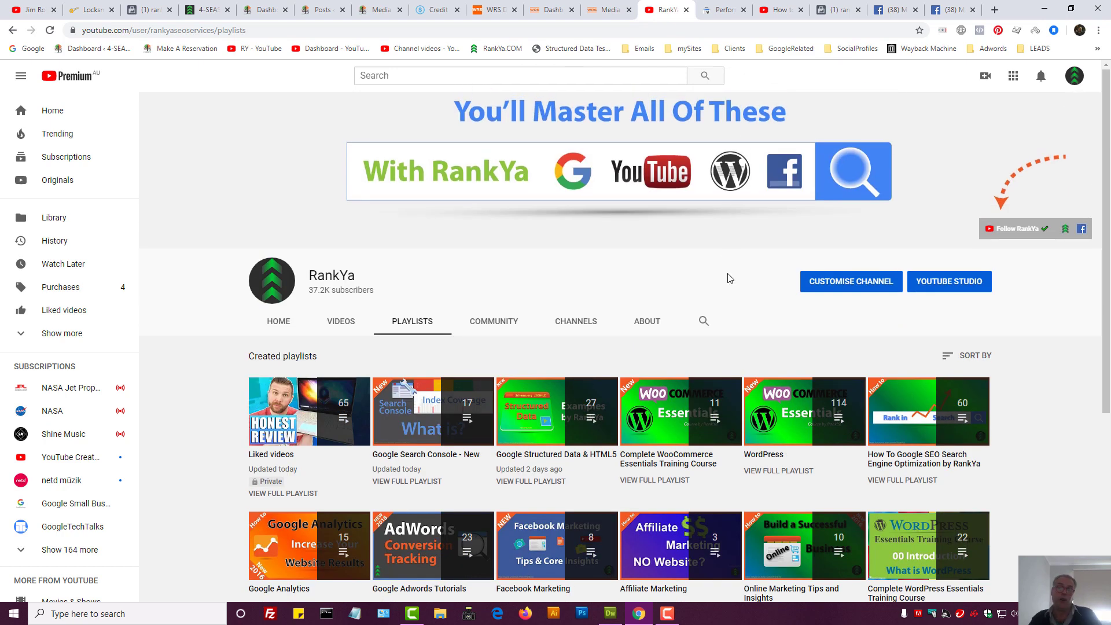